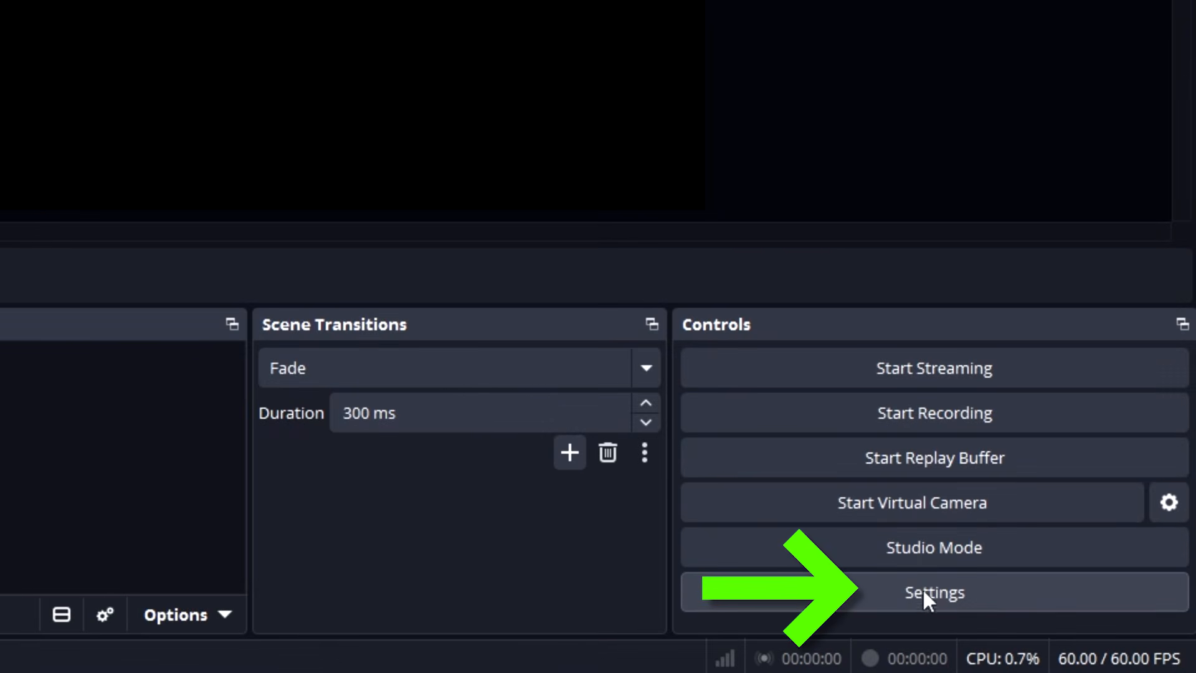
Set the base canvas resolution to 1080x1920 in the video settings.
{"action": "left_click", "coordinate": [922, 588]}
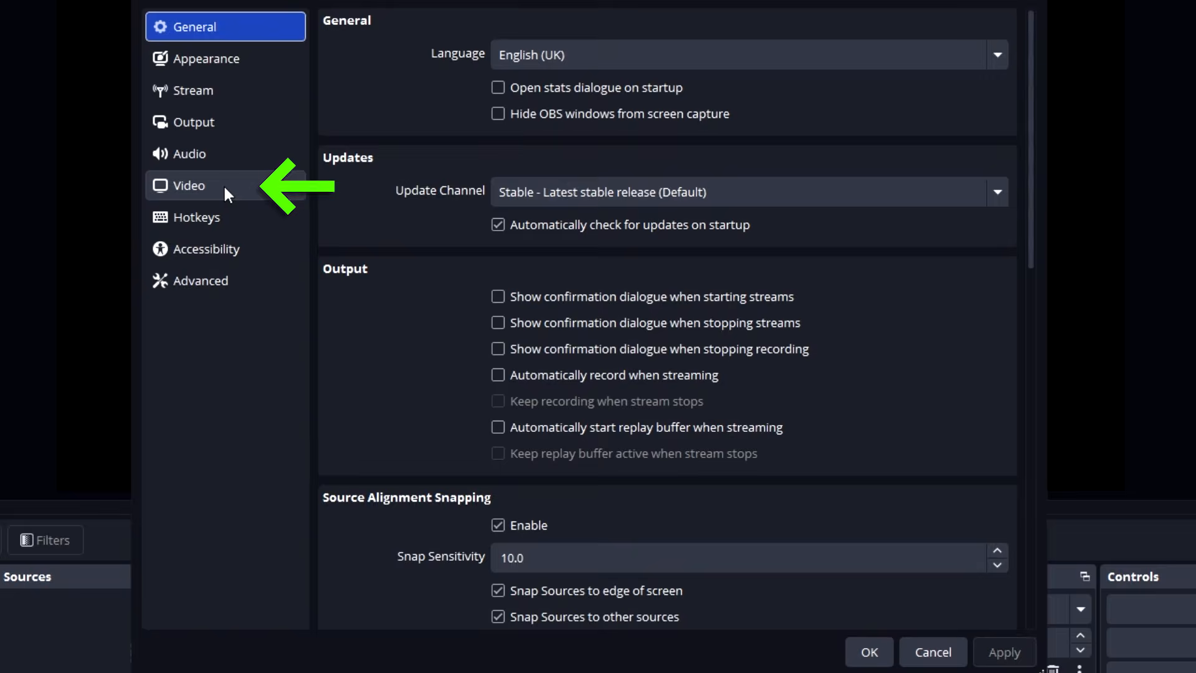
{"action": "left_click", "coordinate": [187, 185]}
{"action": "left_click_drag", "start_coordinate": [559, 55], "coordinate": [438, 54]}
{"action": "type", "text": "10"}
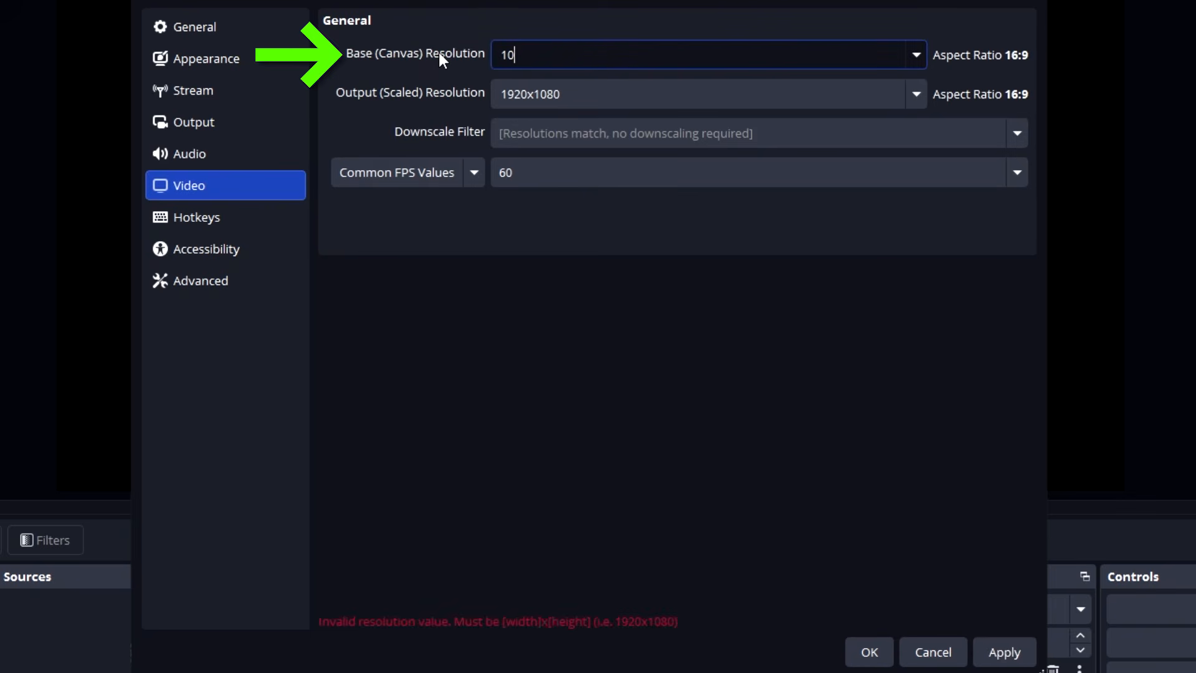
{"action": "type", "text": "80x"}
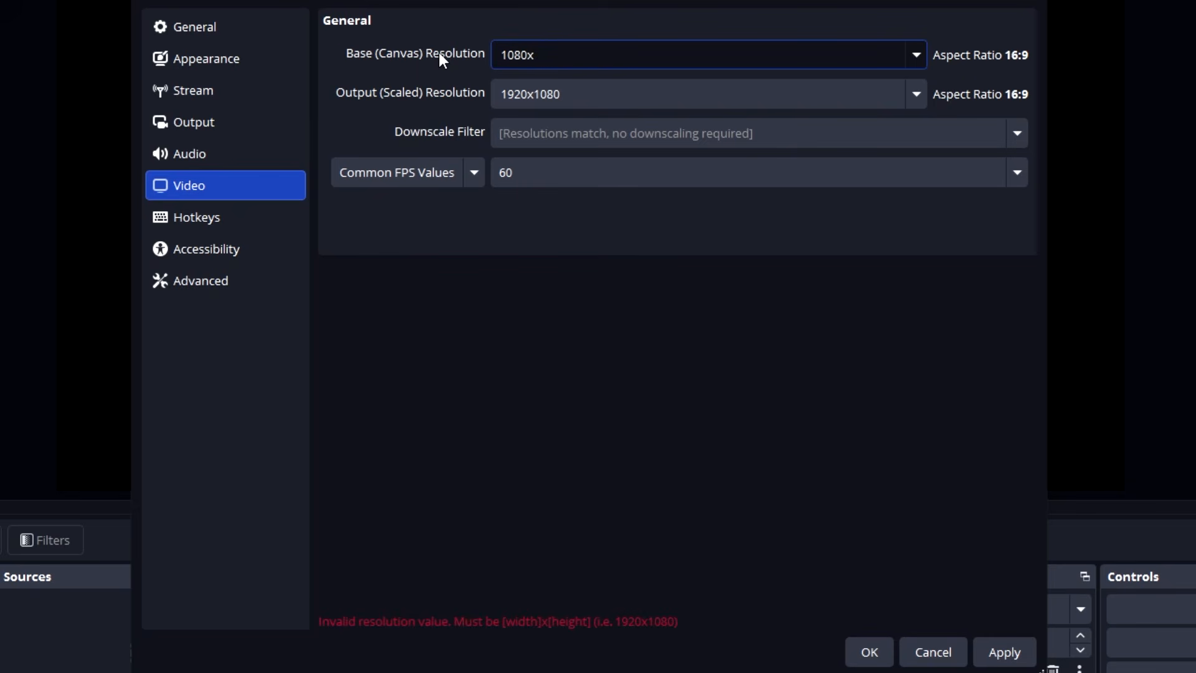
{"action": "type", "text": "1920"}
Set the output (scaled) resolution to 1080x1920, then apply and close the settings.
{"action": "left_click", "coordinate": [691, 99]}
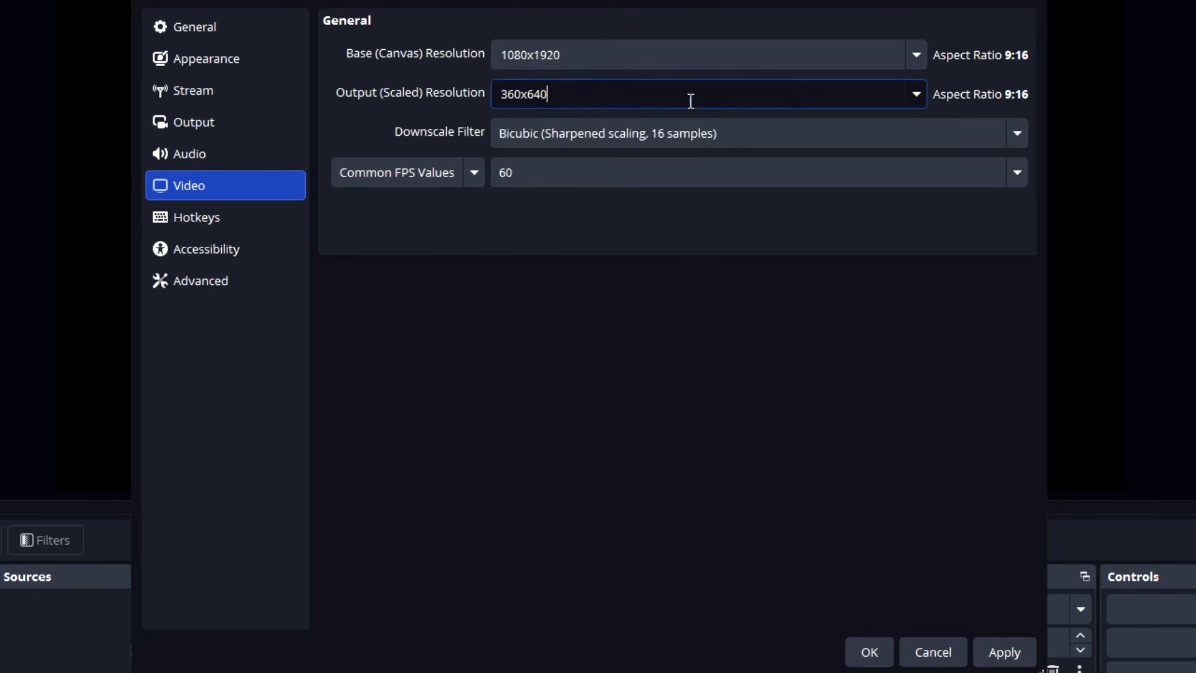
{"action": "left_click", "coordinate": [915, 95]}
{"action": "scroll", "coordinate": [915, 169], "scroll_direction": "up", "scroll_amount": 1}
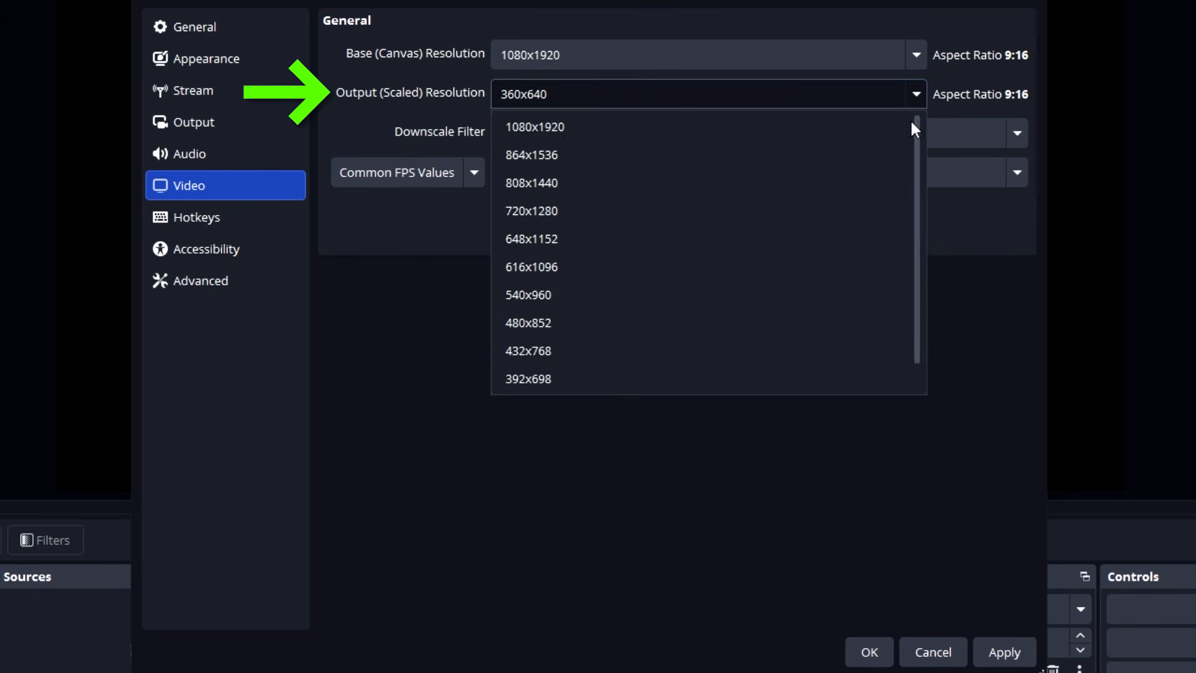
{"action": "left_click", "coordinate": [579, 123]}
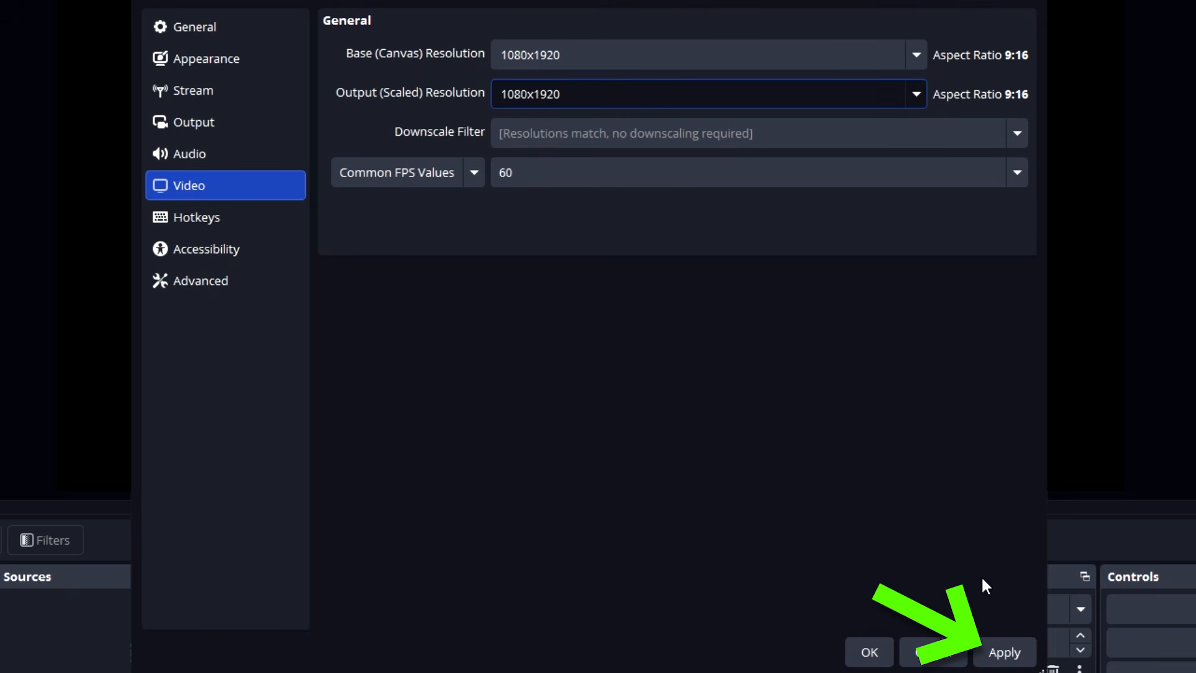
{"action": "left_click", "coordinate": [998, 650]}
{"action": "left_click", "coordinate": [859, 654]}
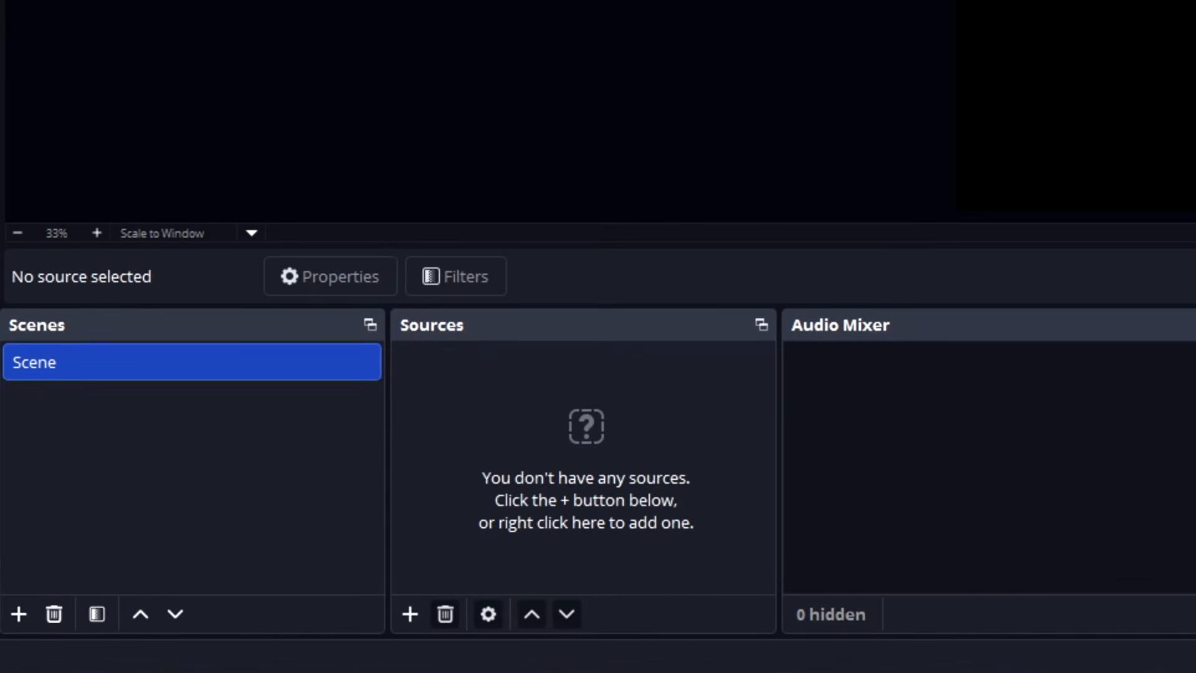
Add a new Game Capture source to the scene under its default name.
{"action": "right_click", "coordinate": [264, 545]}
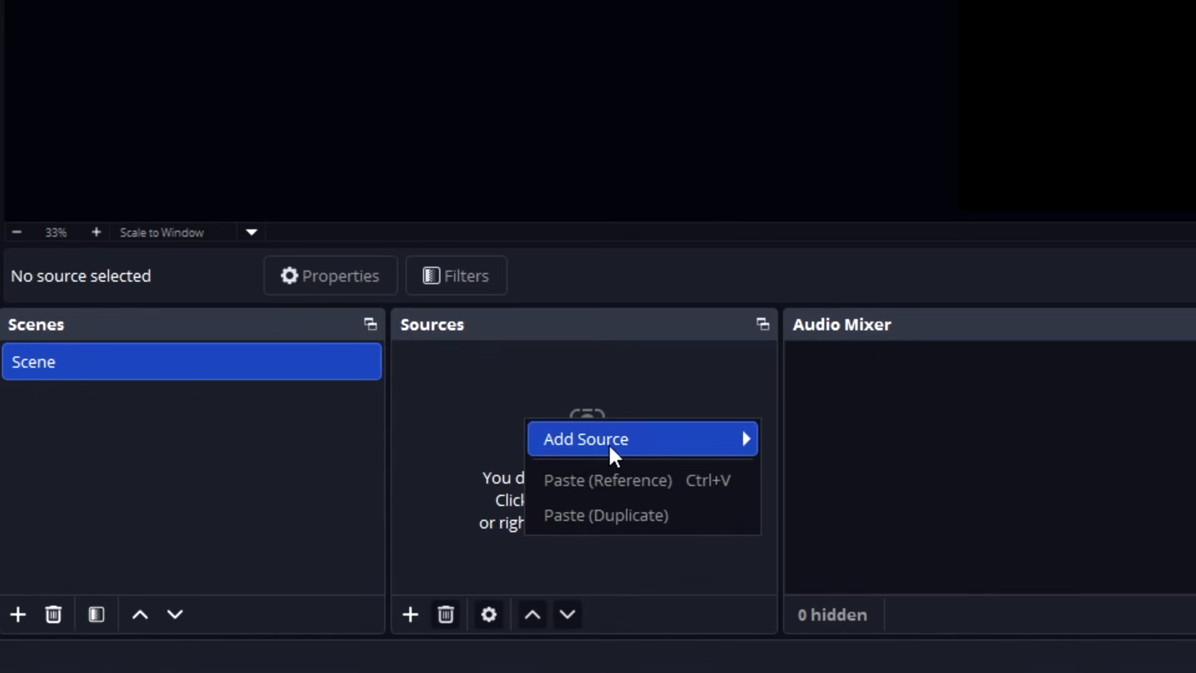
{"action": "mouse_move", "coordinate": [611, 454]}
{"action": "left_click", "coordinate": [890, 295]}
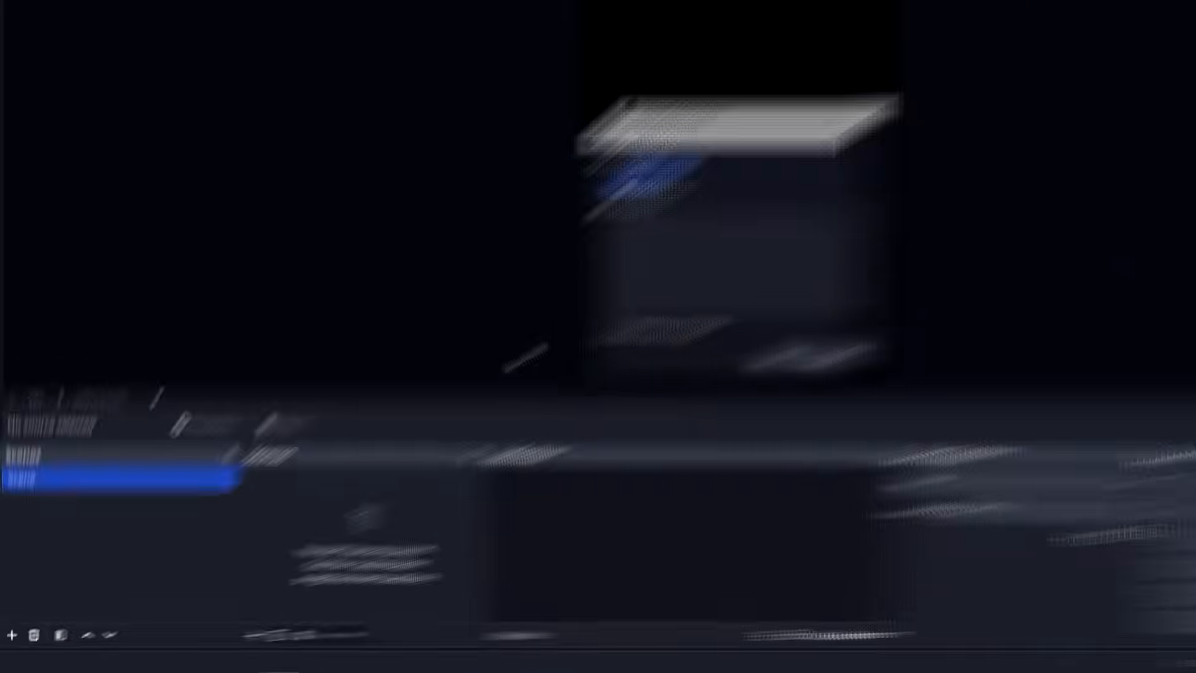
{"action": "left_click", "coordinate": [625, 419]}
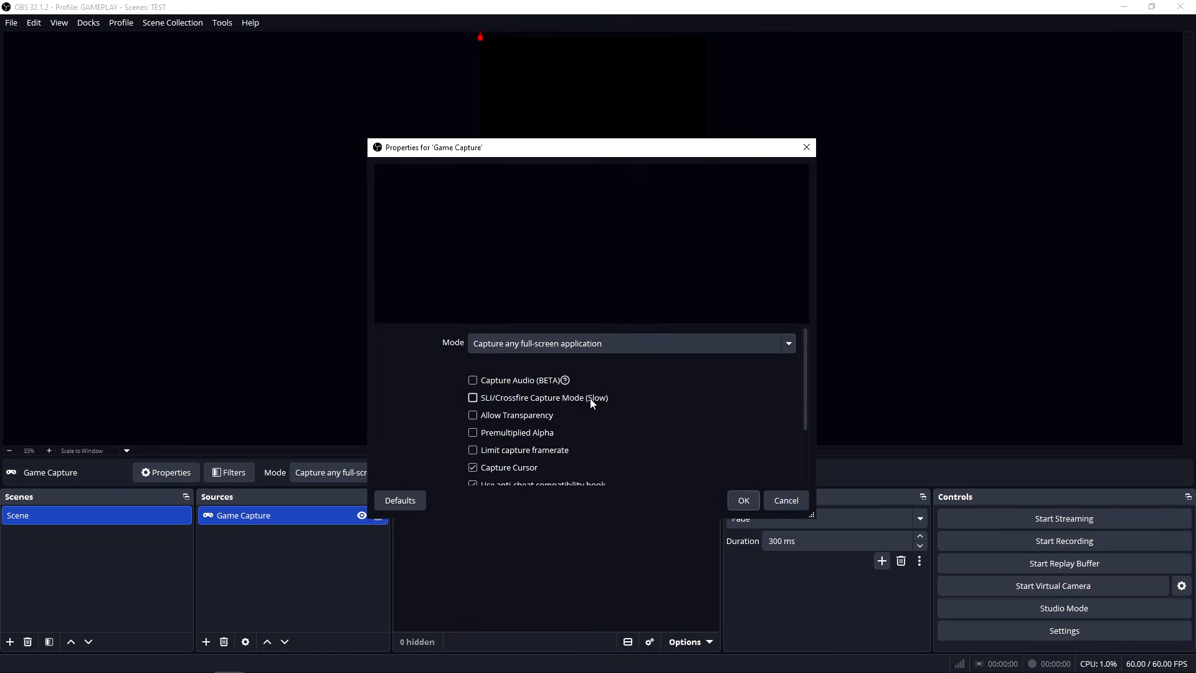
Configure the game capture to capture a specific window, choosing [FortniteClient-Win64-Shipping.exe]: Fortnite.
{"action": "left_click", "coordinate": [570, 342]}
{"action": "left_click", "coordinate": [552, 383]}
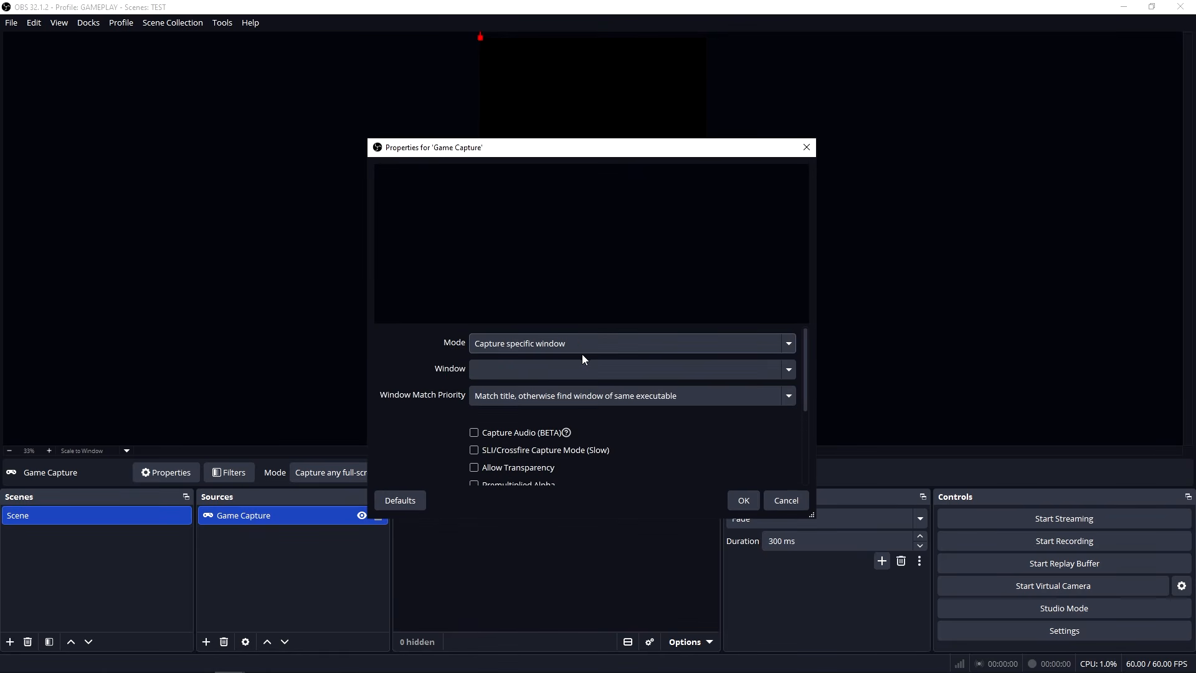
{"action": "left_click", "coordinate": [576, 370]}
{"action": "left_click", "coordinate": [599, 464]}
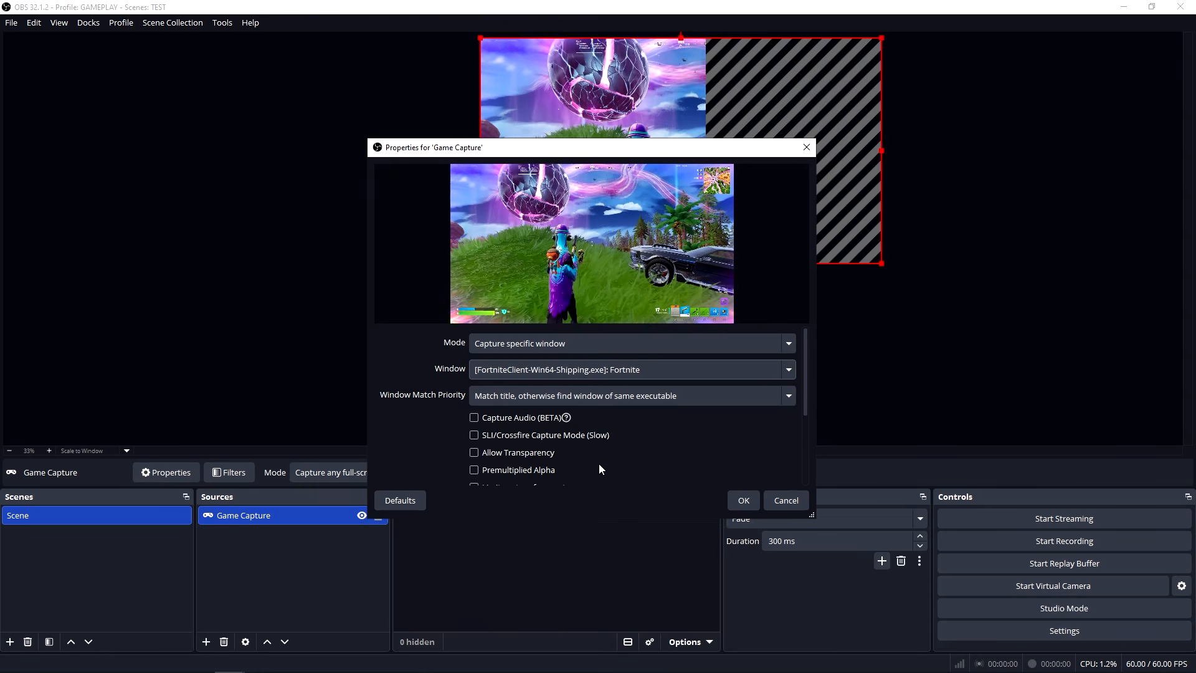
{"action": "left_click", "coordinate": [741, 500]}
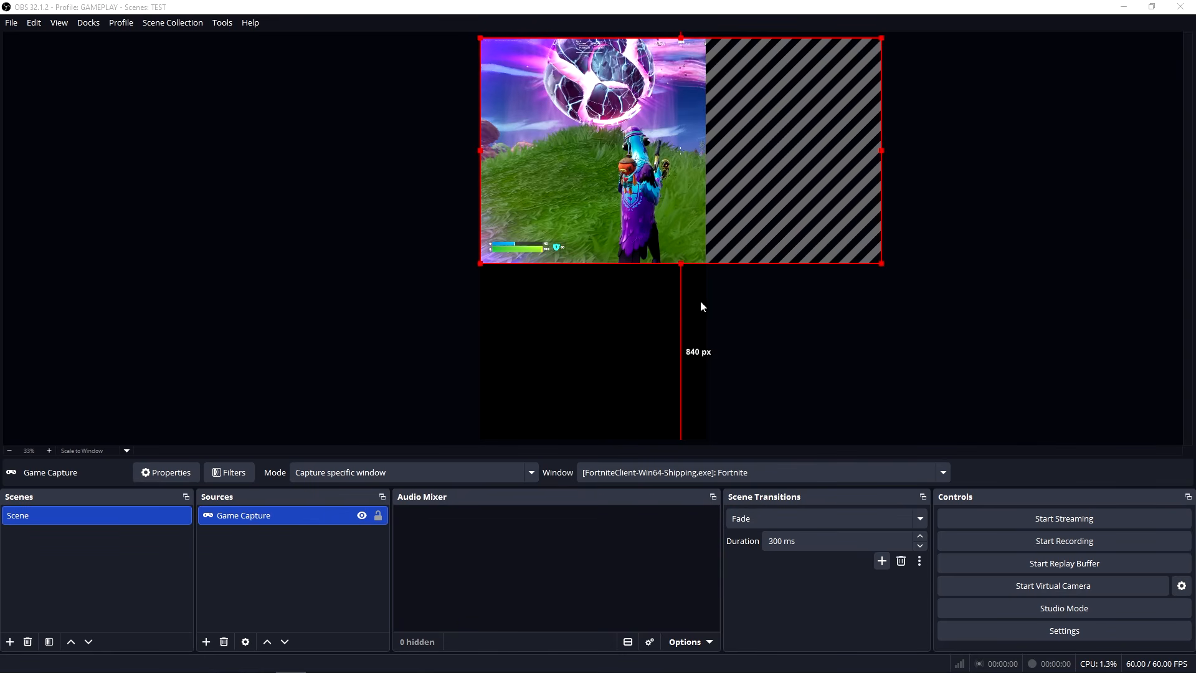
Enlarge the game capture down to the canvas's bottom edge and centre it horizontally, leaving about 402 px free above it.
{"action": "left_click_drag", "start_coordinate": [700, 306], "coordinate": [576, 301]}
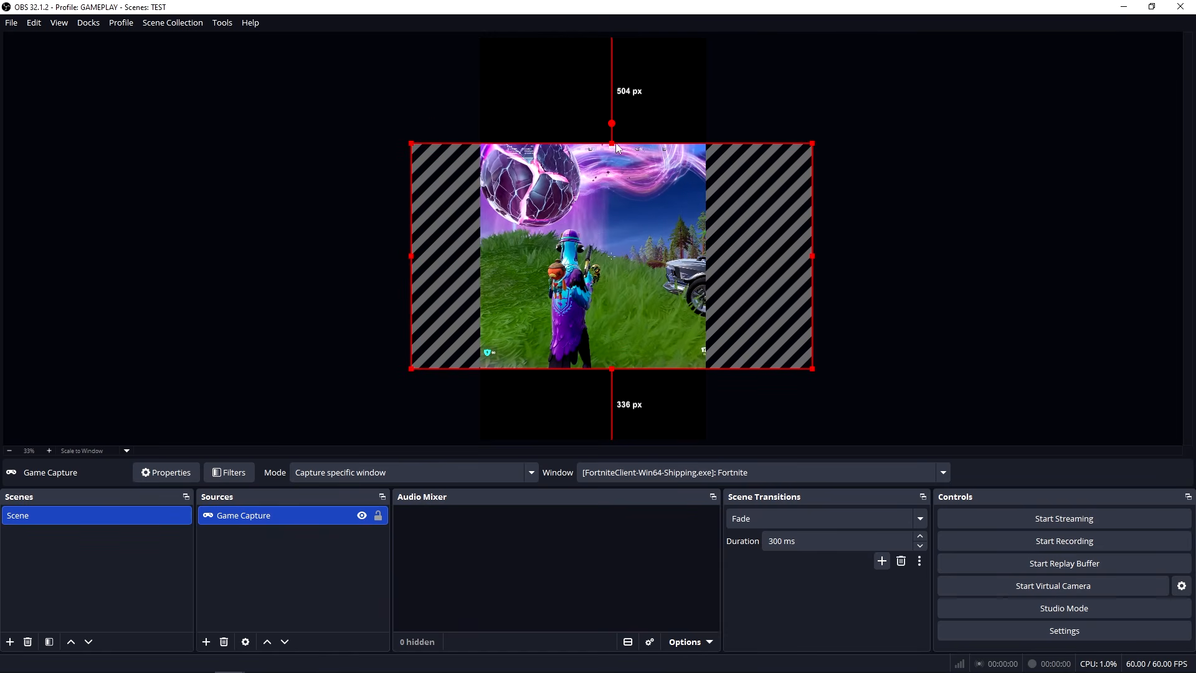
{"action": "mouse_move", "coordinate": [615, 143]}
{"action": "left_mouse_down"}
{"action": "mouse_move", "coordinate": [614, 48]}
{"action": "mouse_move", "coordinate": [599, 132]}
{"action": "left_mouse_up"}
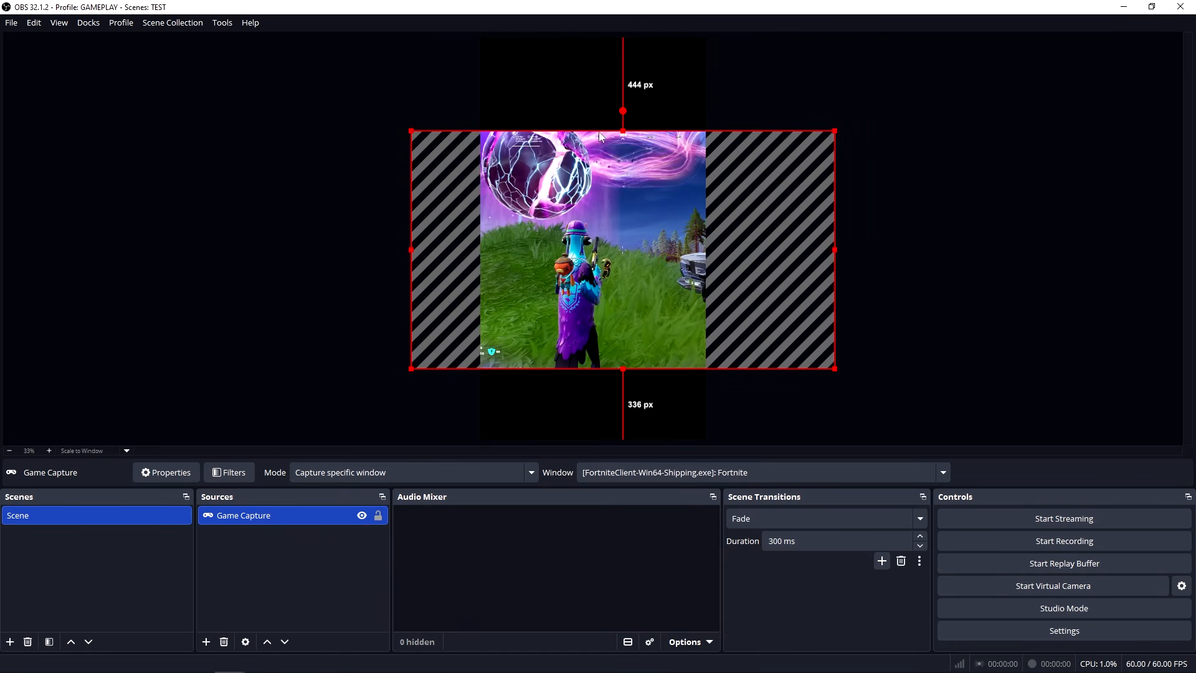
{"action": "left_click_drag", "start_coordinate": [624, 373], "coordinate": [623, 452]}
{"action": "left_click_drag", "start_coordinate": [636, 333], "coordinate": [545, 324]}
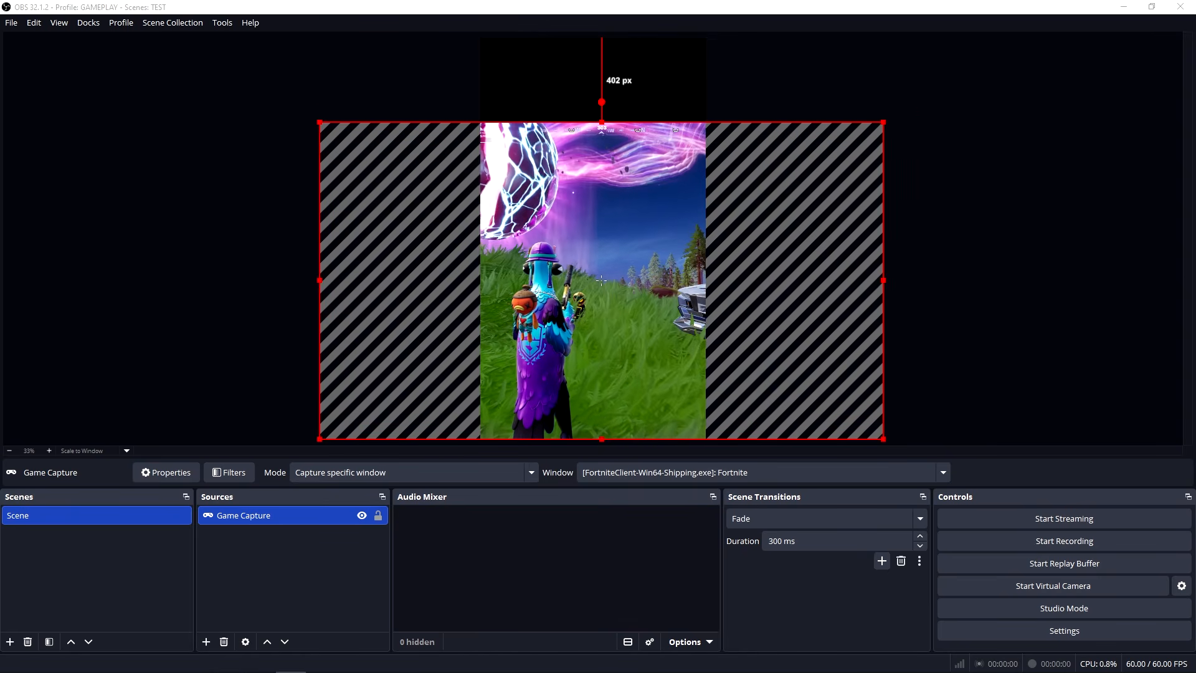
{"action": "left_click_drag", "start_coordinate": [579, 313], "coordinate": [567, 314]}
{"action": "left_click", "coordinate": [231, 582]}
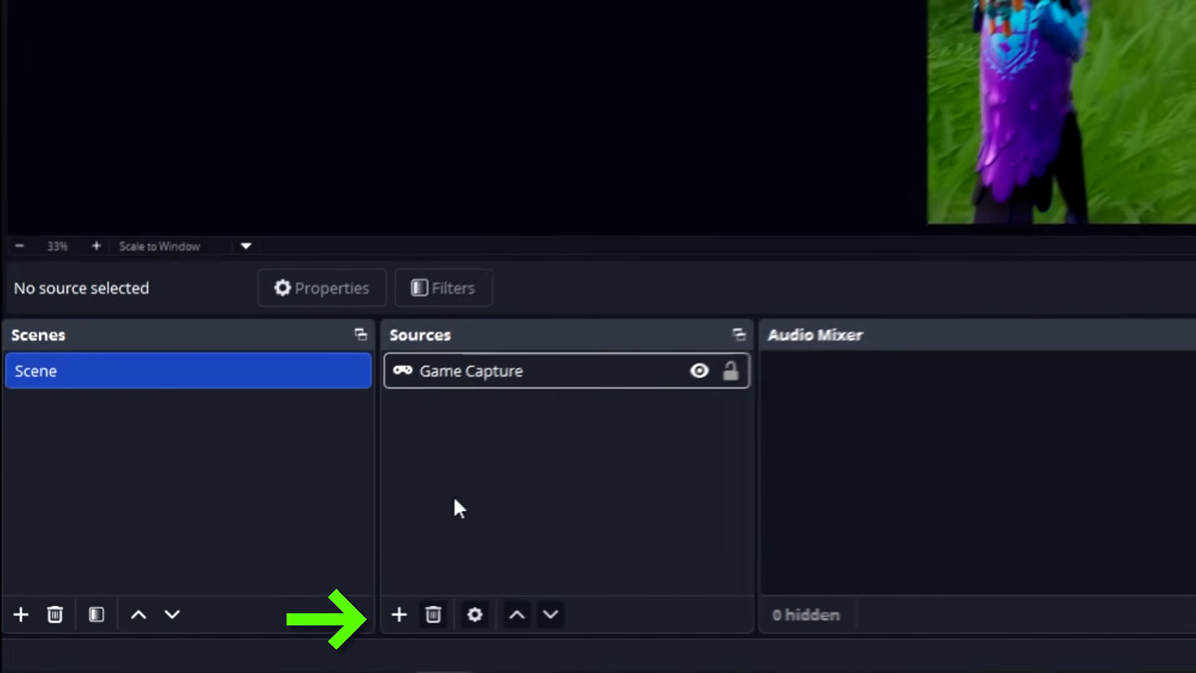
Add a new Video Capture Device source that uses the Elgato Virtual Camera as its device.
{"action": "left_click", "coordinate": [207, 641]}
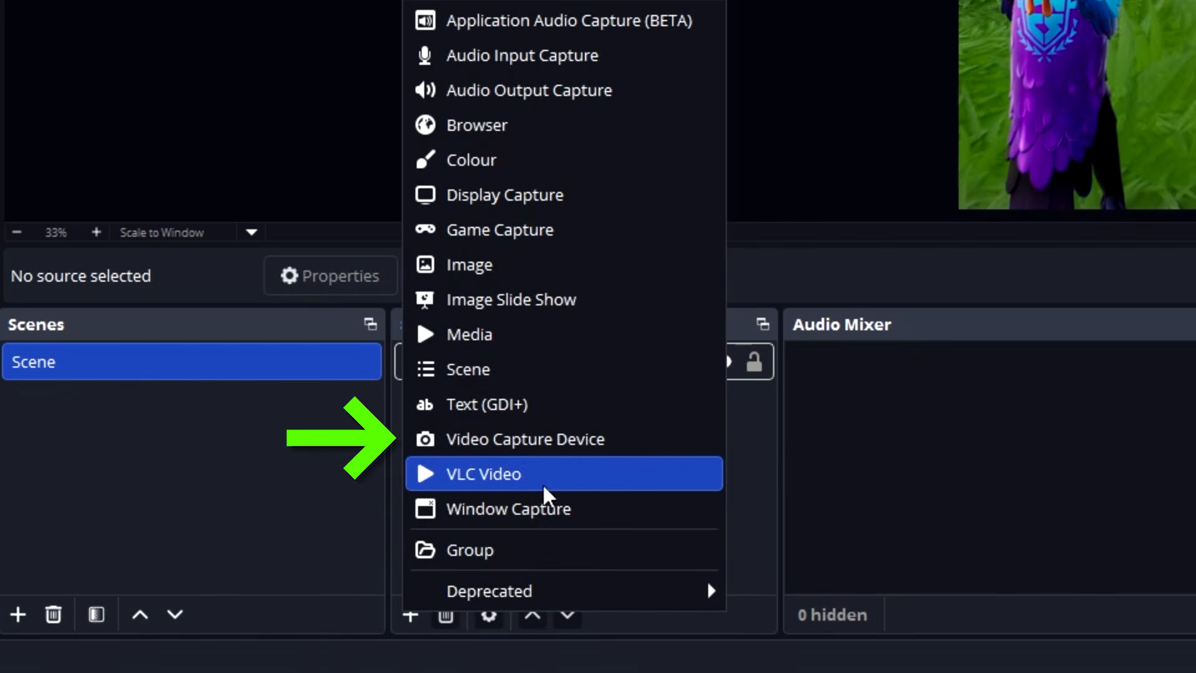
{"action": "left_click", "coordinate": [561, 440]}
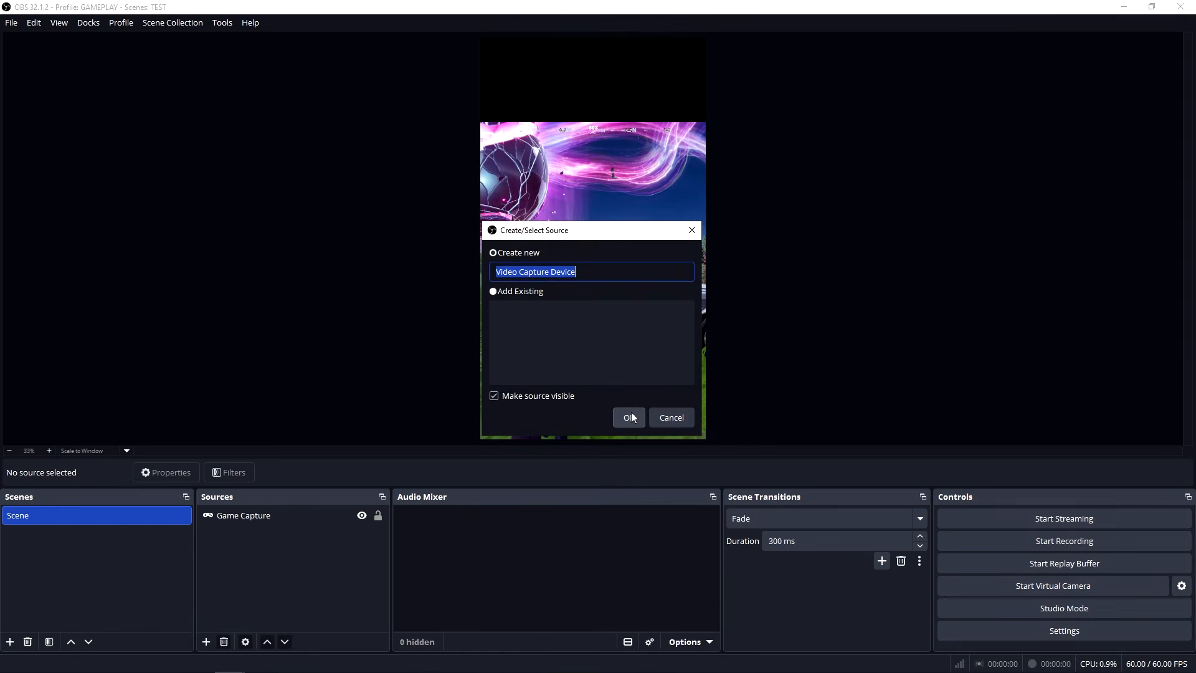
{"action": "left_click", "coordinate": [629, 418]}
{"action": "left_click", "coordinate": [572, 344]}
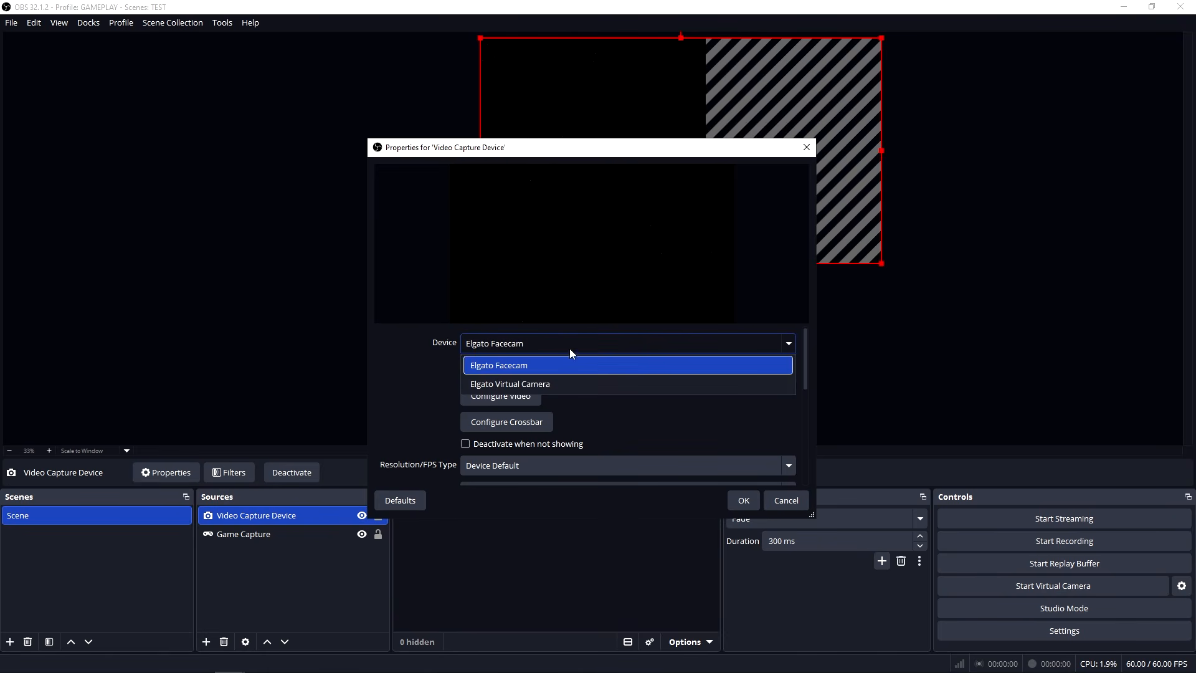
{"action": "left_click", "coordinate": [529, 384]}
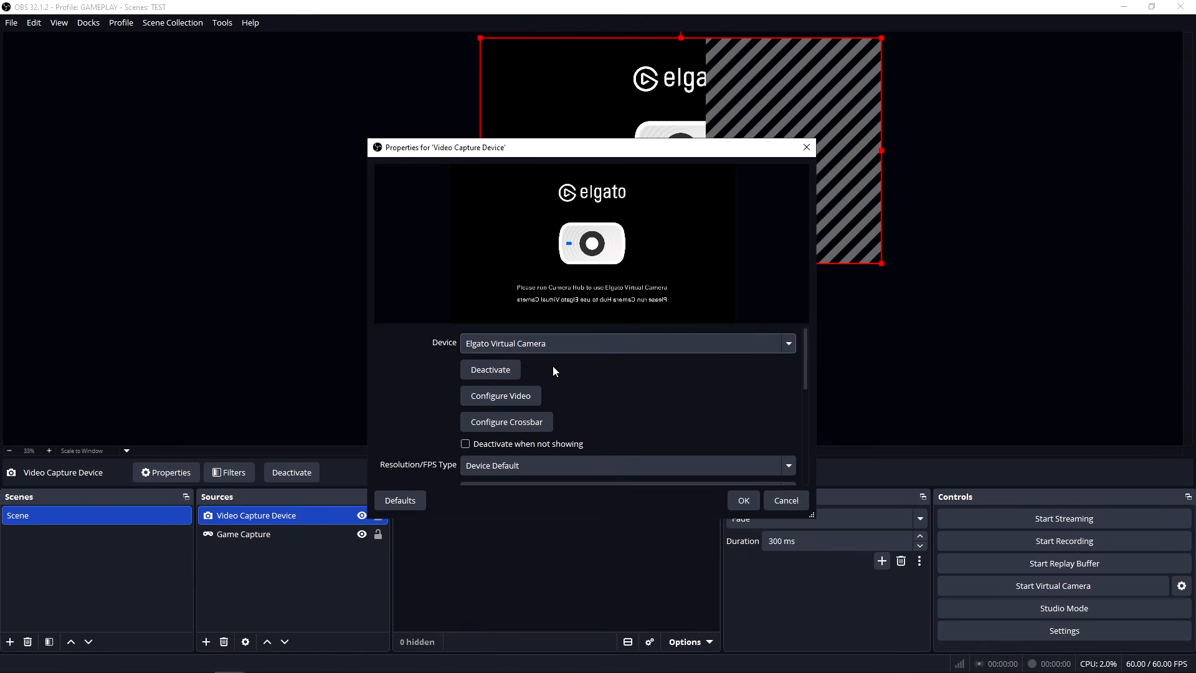
{"action": "left_click", "coordinate": [741, 500]}
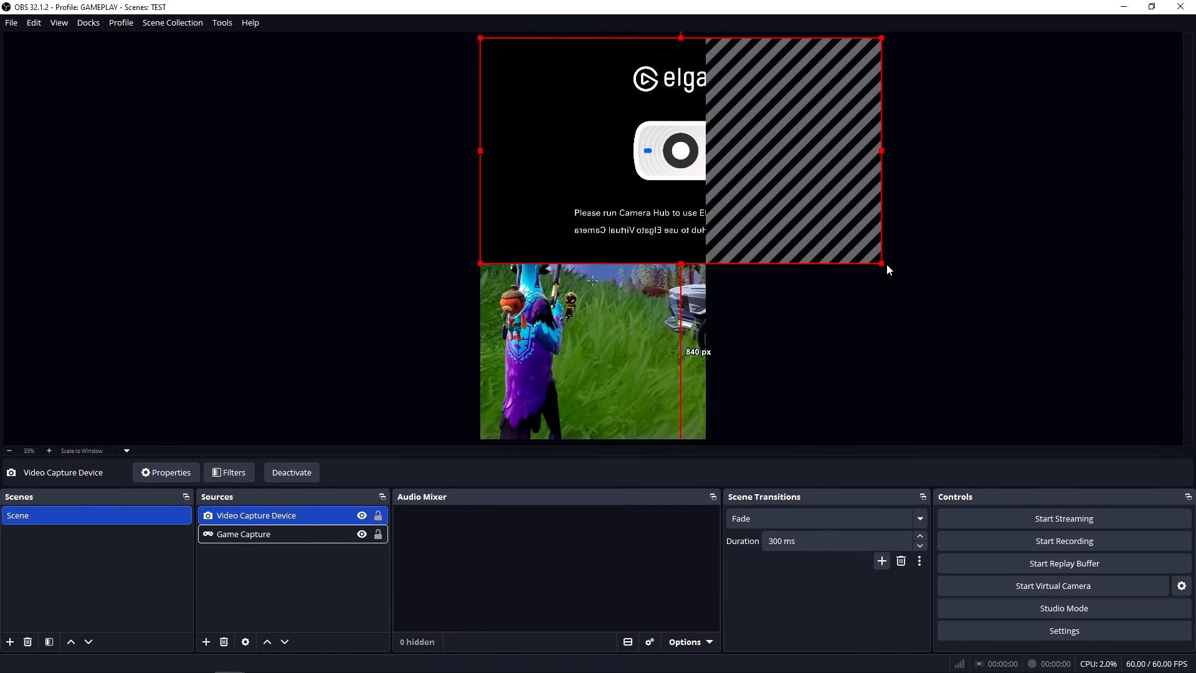
Scale the camera source to the canvas width at the top and raise its lower edge to meet the gameplay's upper edge.
{"action": "left_click_drag", "start_coordinate": [882, 264], "coordinate": [706, 165]}
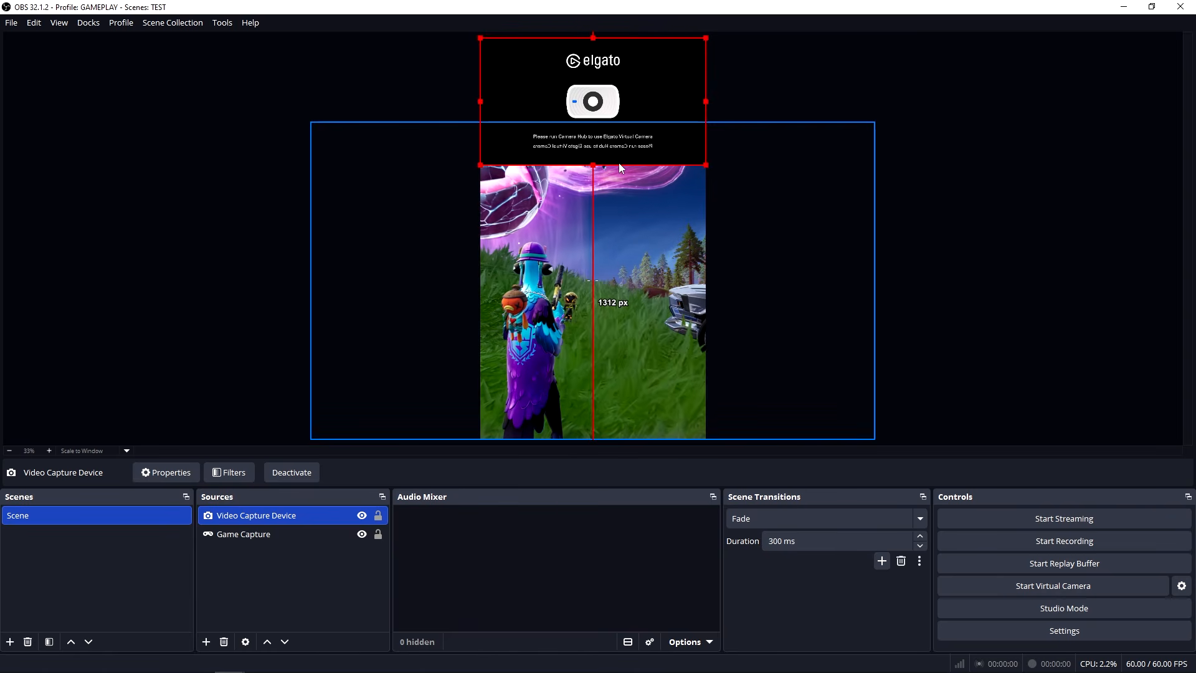
{"action": "left_click", "coordinate": [592, 167]}
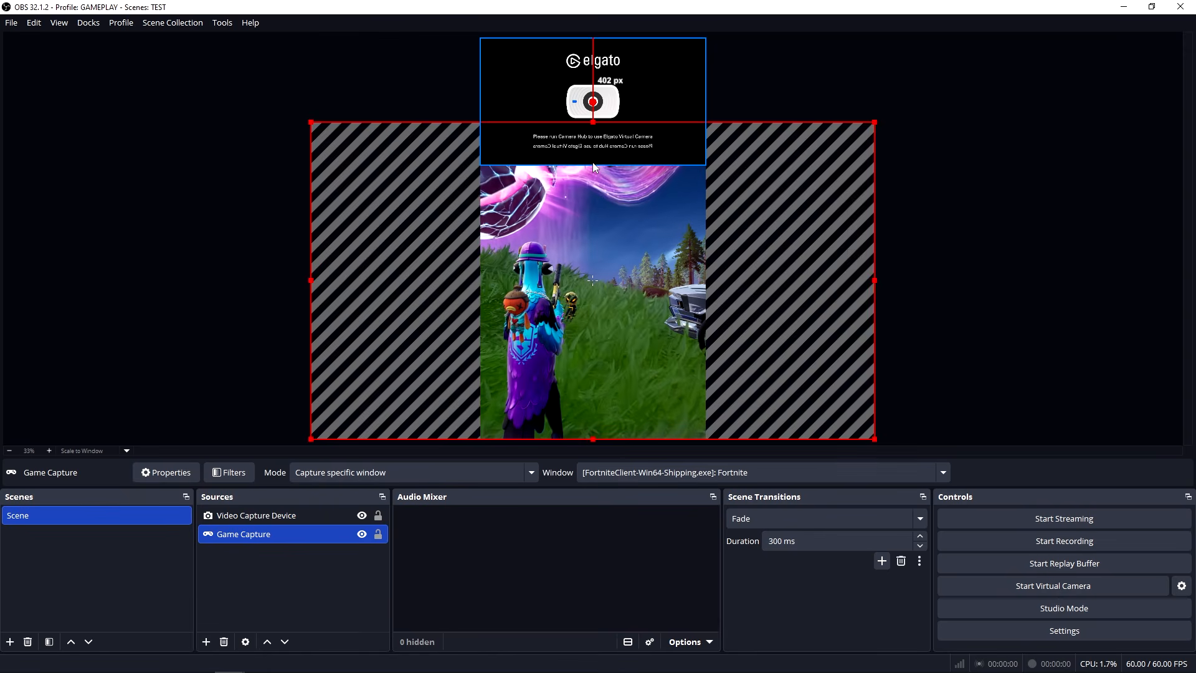
{"action": "left_click", "coordinate": [592, 162]}
{"action": "left_click_drag", "start_coordinate": [593, 165], "coordinate": [593, 123]}
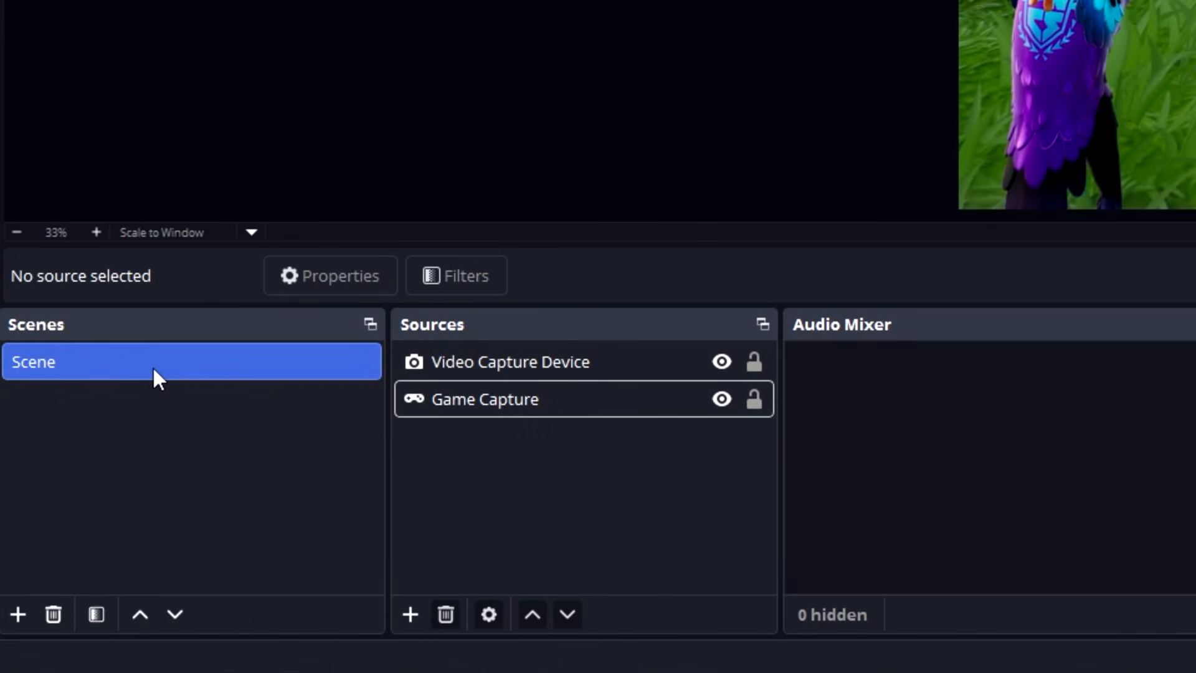
Rename the scene as FACECAM + HUD.
{"action": "right_click", "coordinate": [154, 370]}
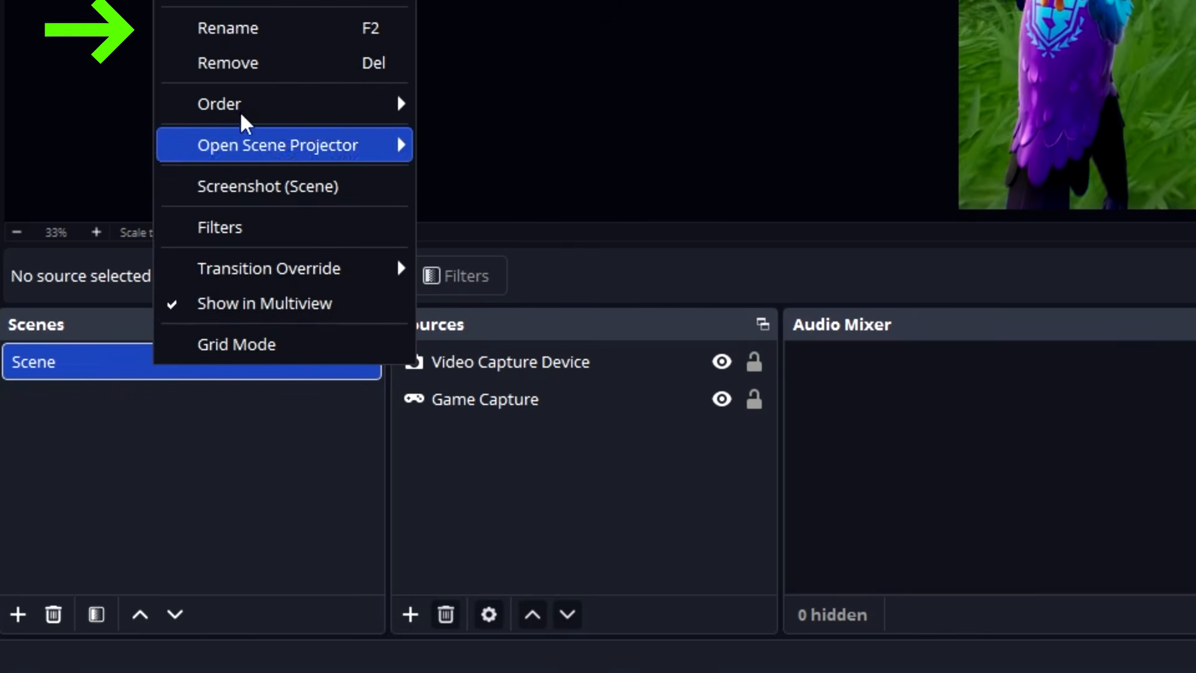
{"action": "left_click", "coordinate": [259, 28]}
{"action": "type", "text": "F"}
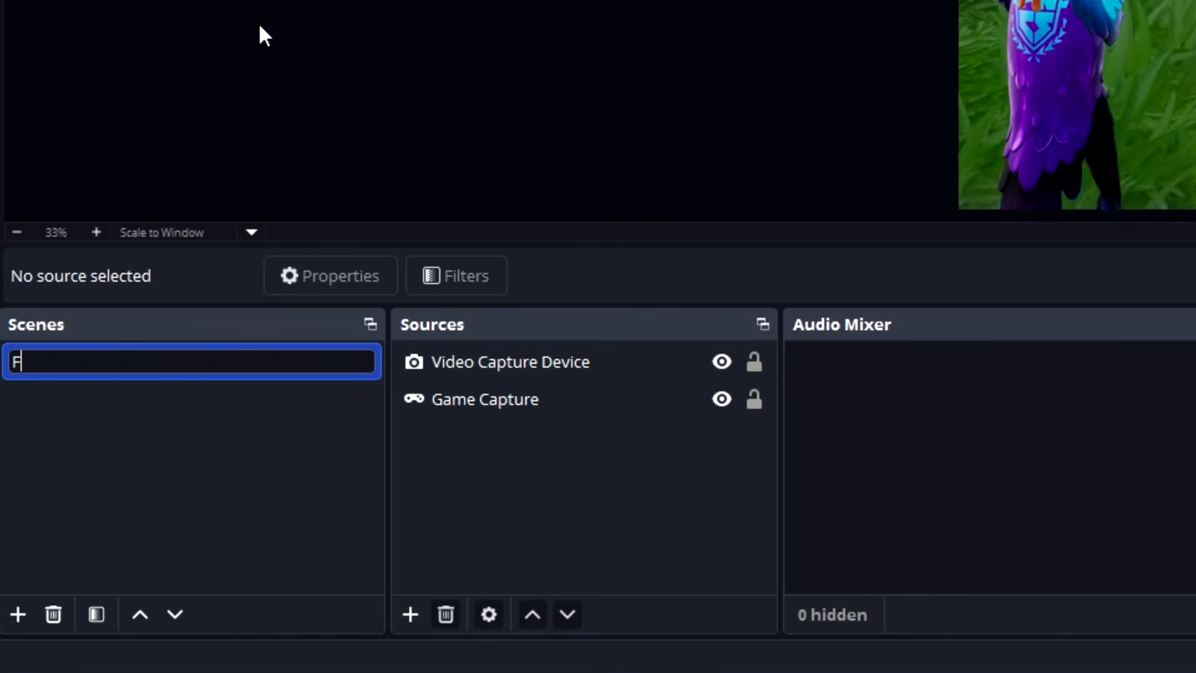
{"action": "type", "text": "ACECAM + HUD"}
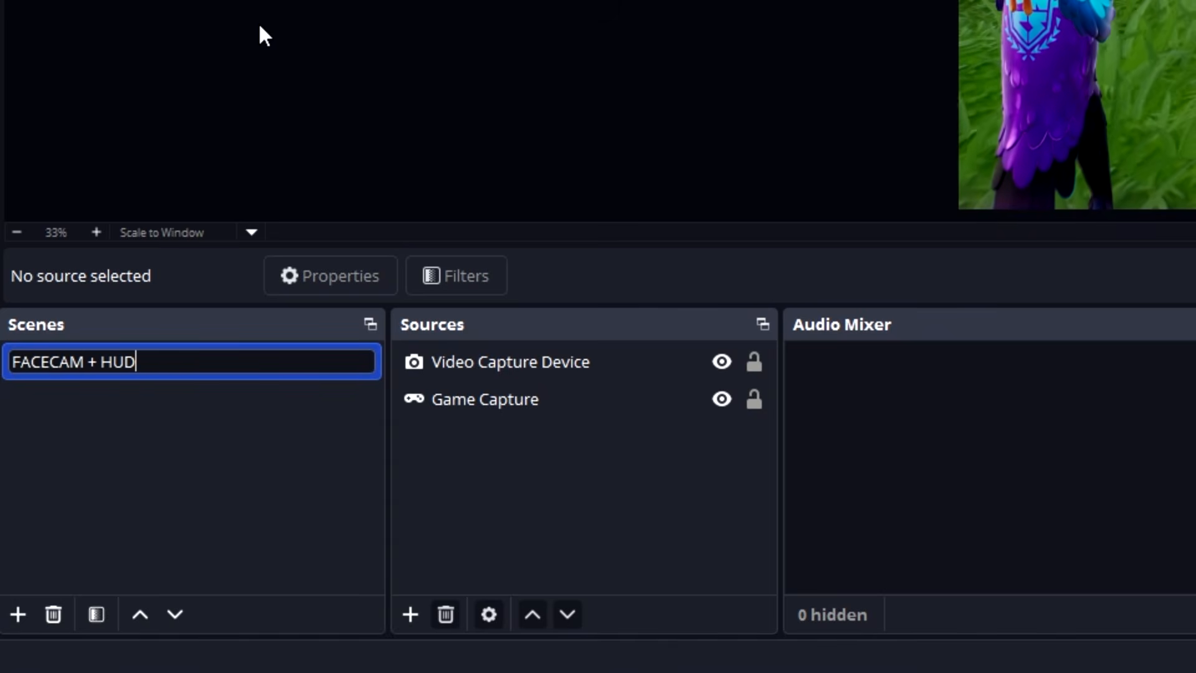
{"action": "key", "text": "Return"}
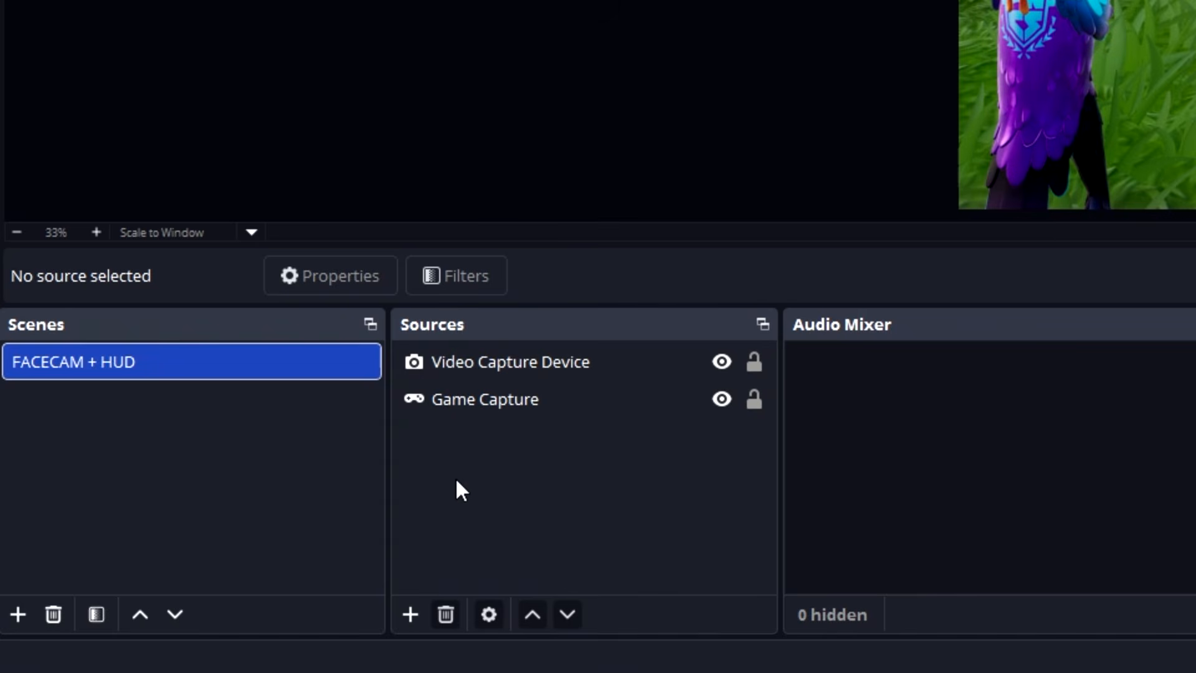
Copy the Game Capture source and paste it as a reference in the same scene.
{"action": "right_click", "coordinate": [481, 405]}
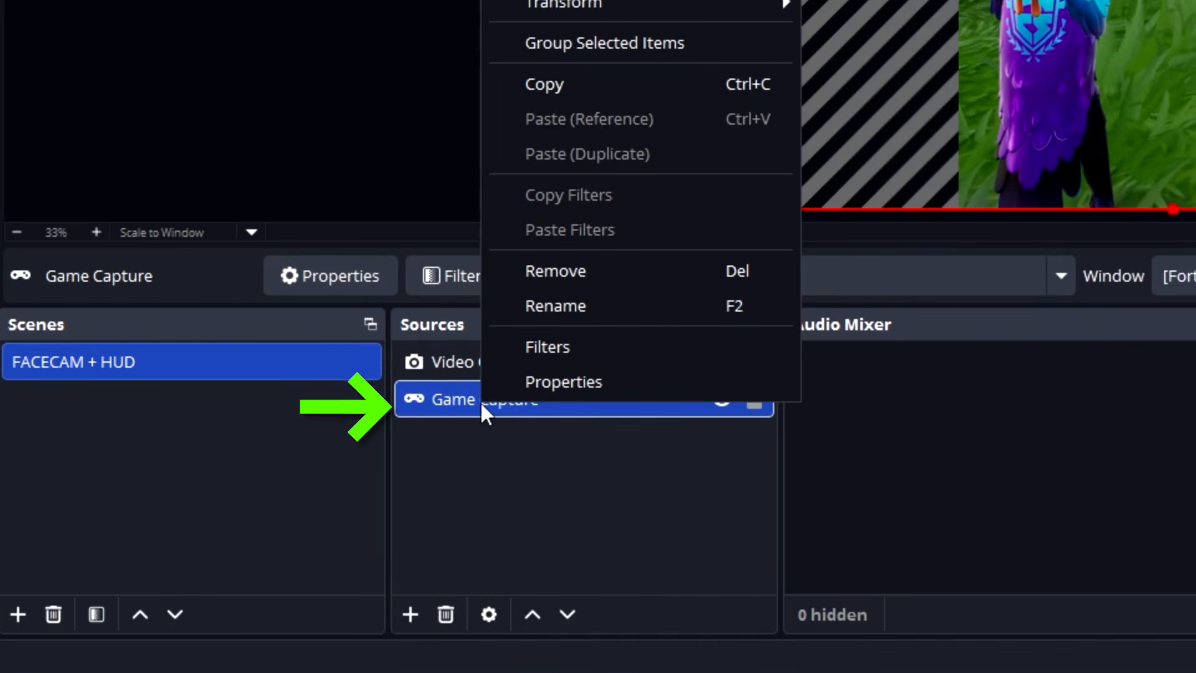
{"action": "left_click", "coordinate": [650, 88]}
{"action": "right_click", "coordinate": [478, 447]}
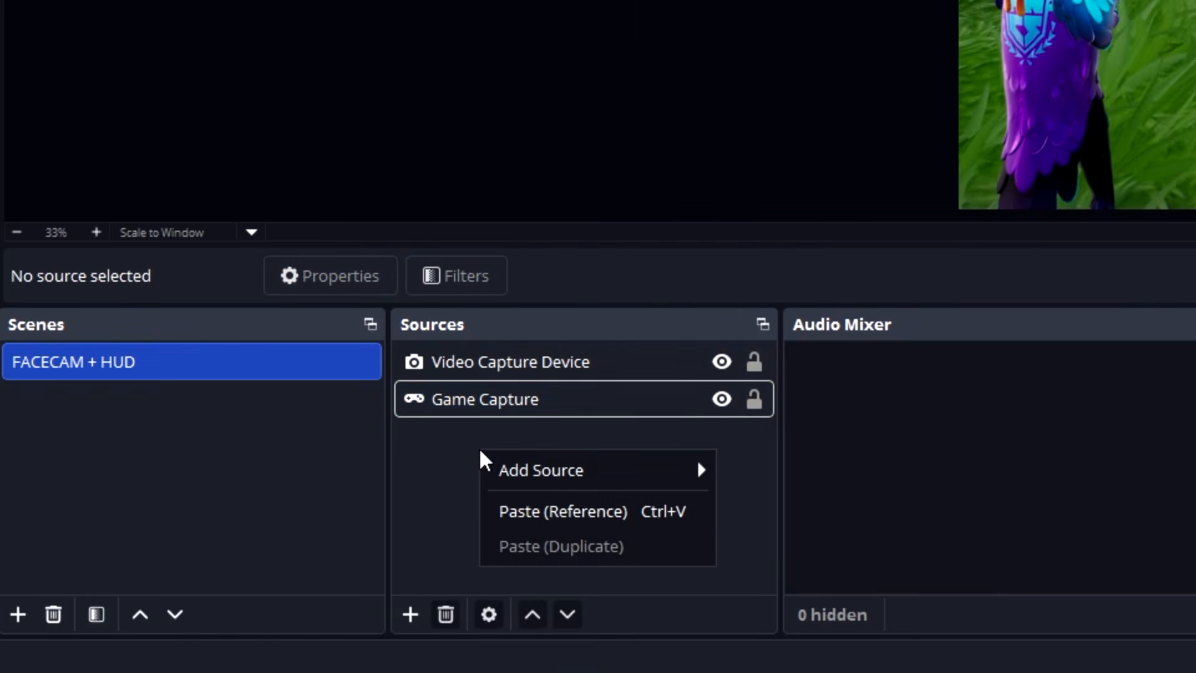
{"action": "left_click", "coordinate": [596, 513]}
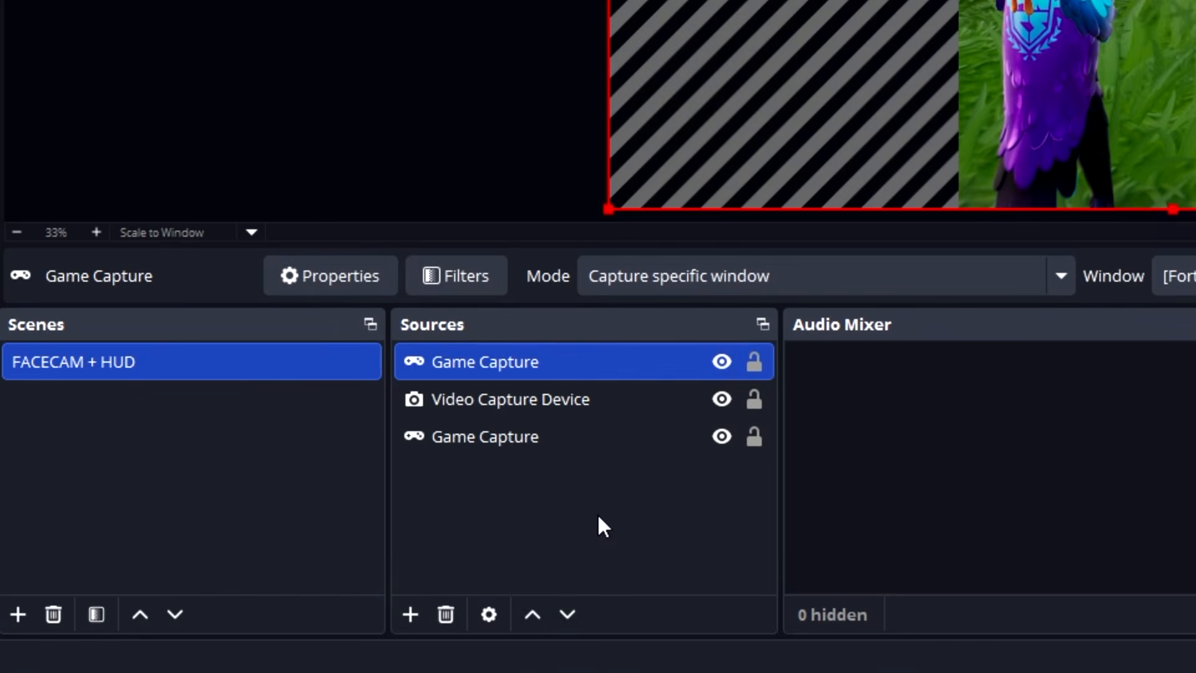
Group the pasted Game Capture source above the camera and name the group Health Crop.
{"action": "right_click", "coordinate": [484, 363]}
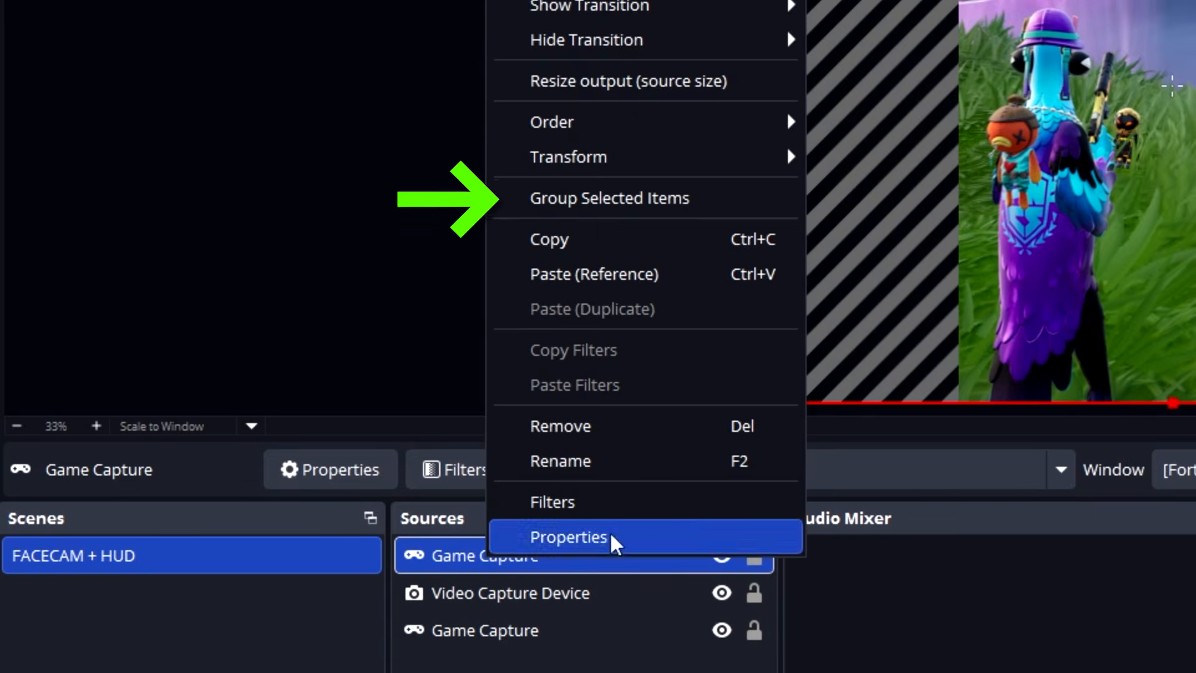
{"action": "left_click", "coordinate": [651, 200]}
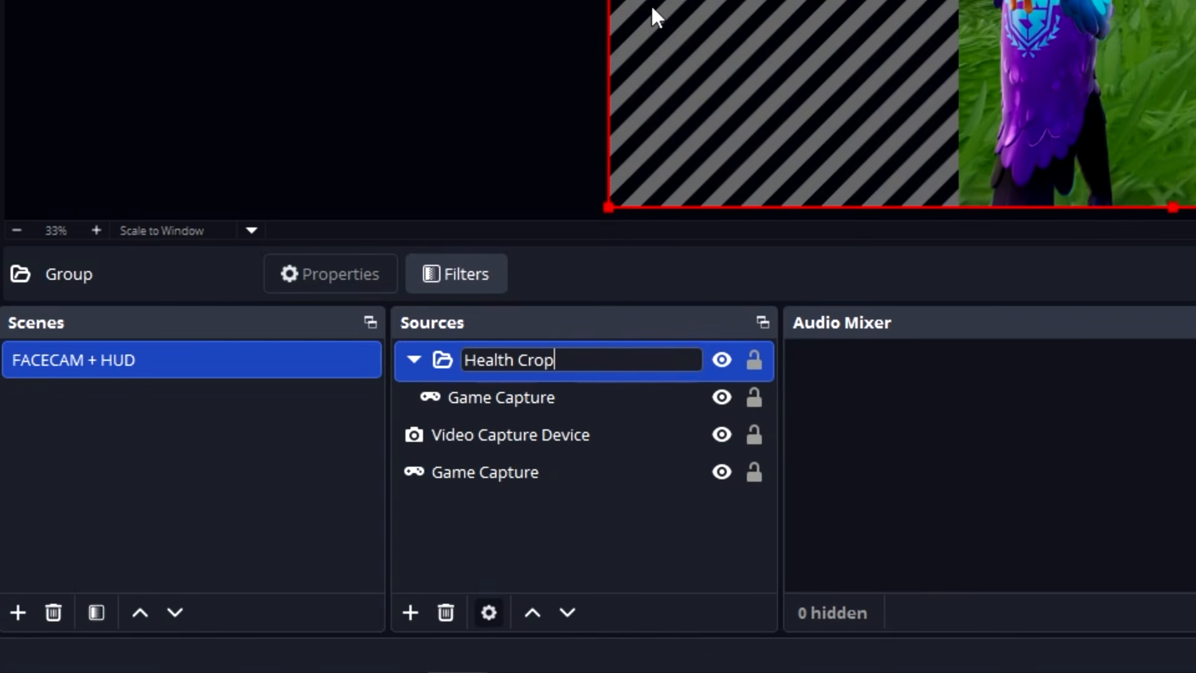
{"action": "key", "text": "Return"}
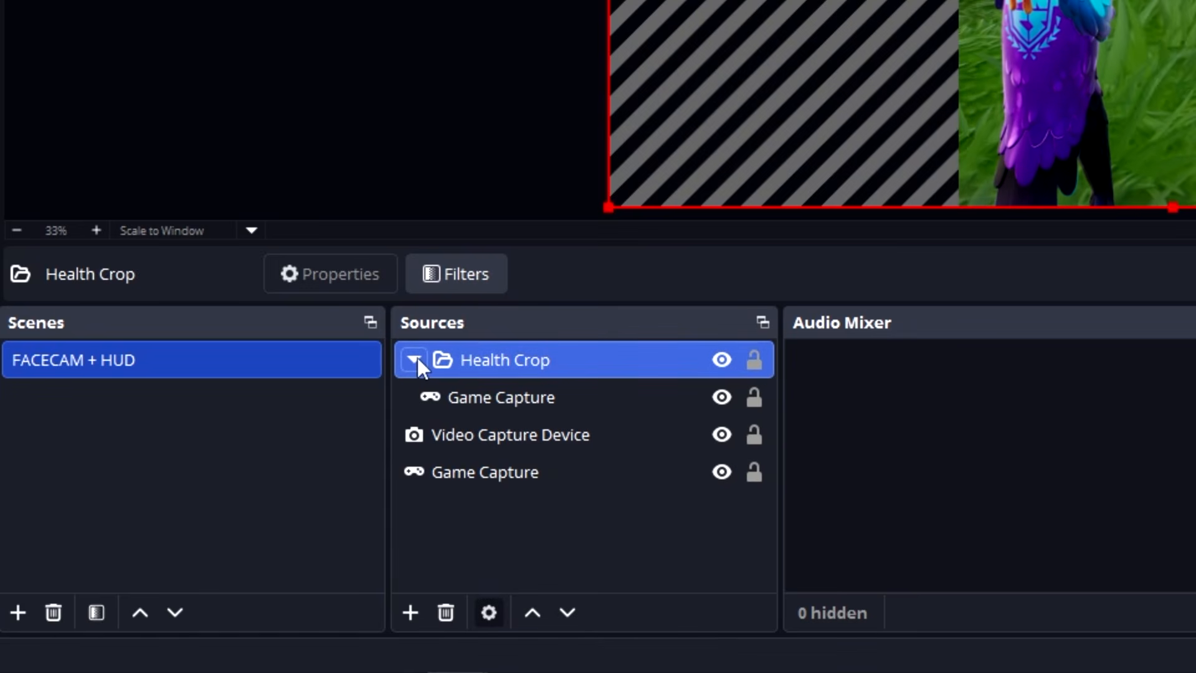
Crop the Game Capture inside the Health Crop group roughly around the health and shield bars in its lower-left corner.
{"action": "left_click", "coordinate": [488, 395]}
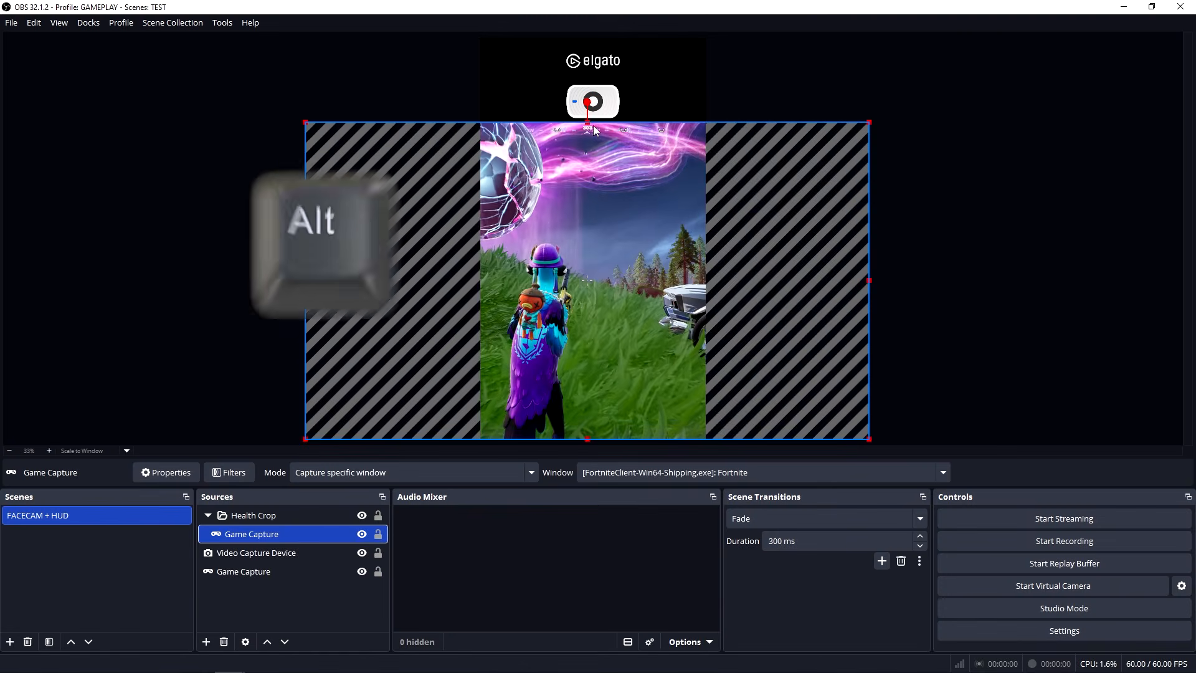
{"action": "left_click_drag", "start_coordinate": [586, 123], "coordinate": [587, 317]}
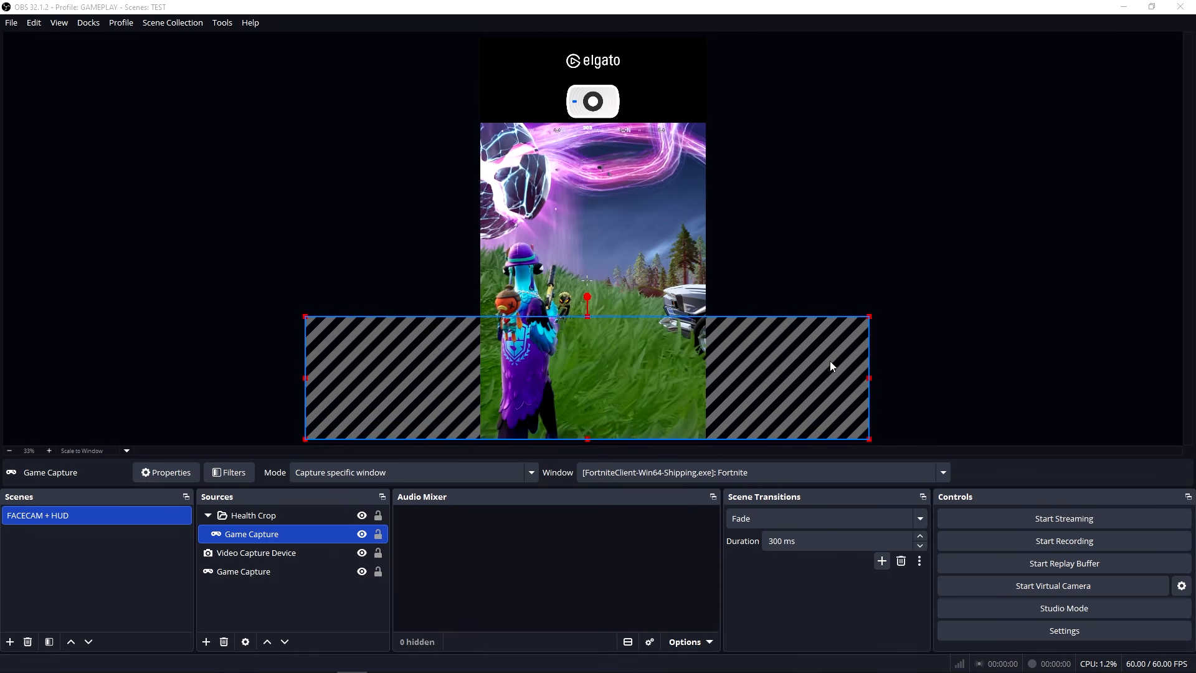
{"action": "left_click_drag", "start_coordinate": [607, 382], "coordinate": [774, 382]}
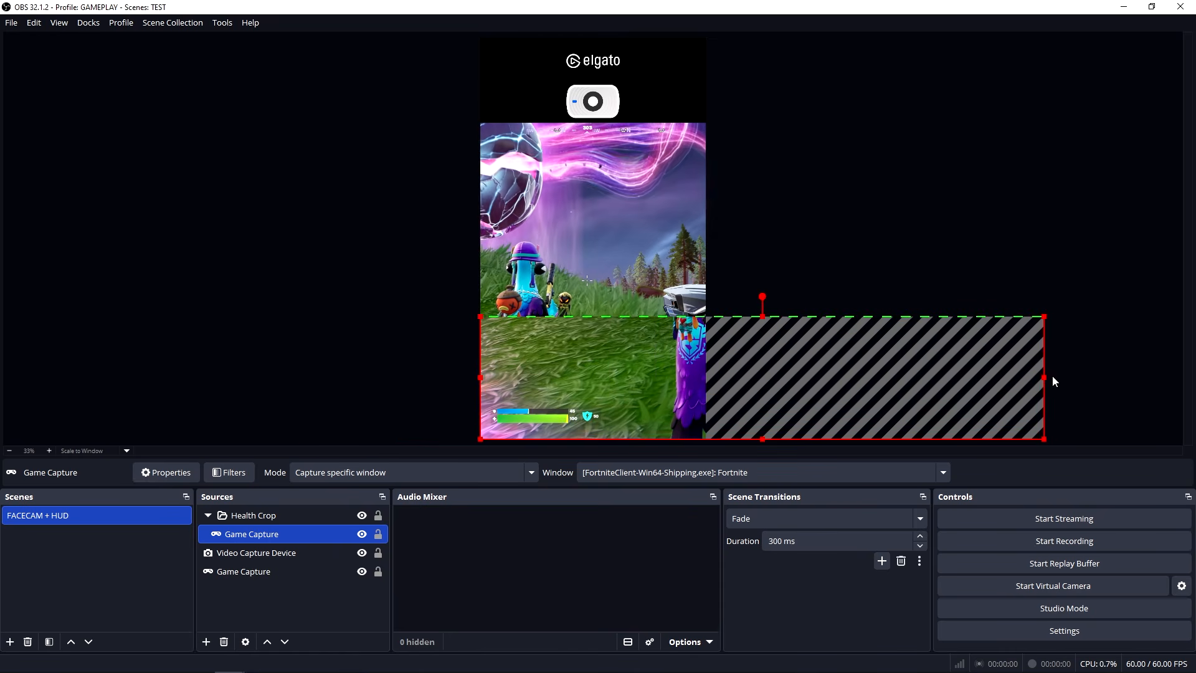
{"action": "left_click_drag", "start_coordinate": [1044, 377], "coordinate": [604, 378]}
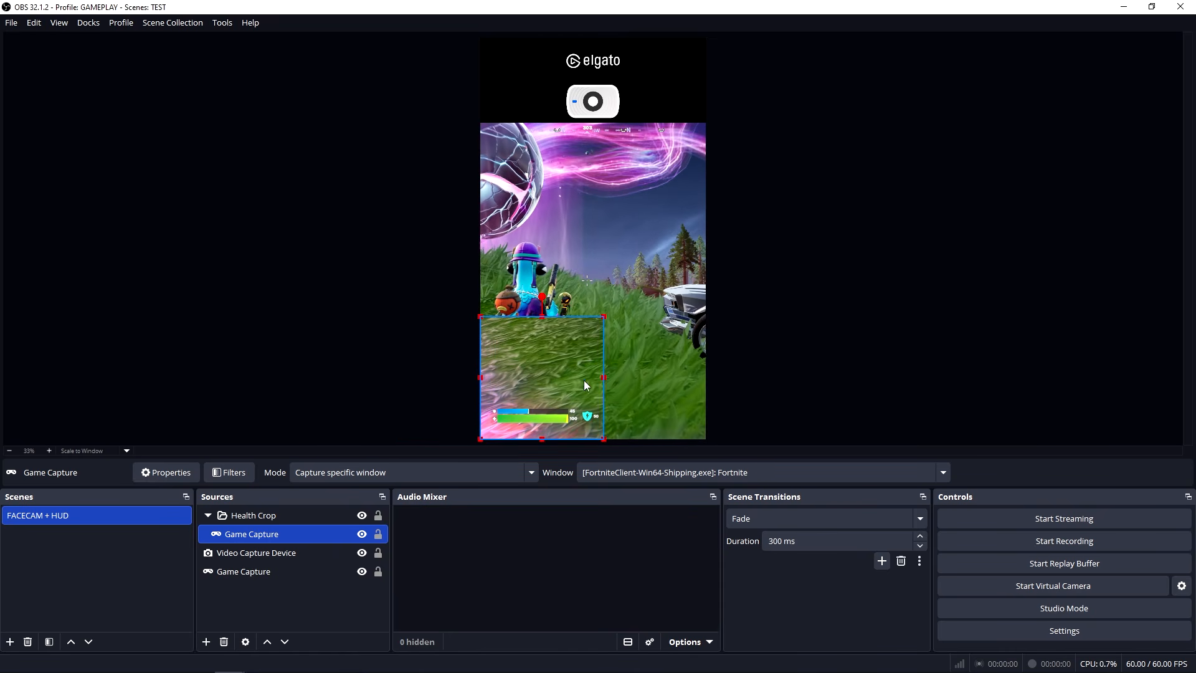
{"action": "left_click_drag", "start_coordinate": [542, 316], "coordinate": [542, 402]}
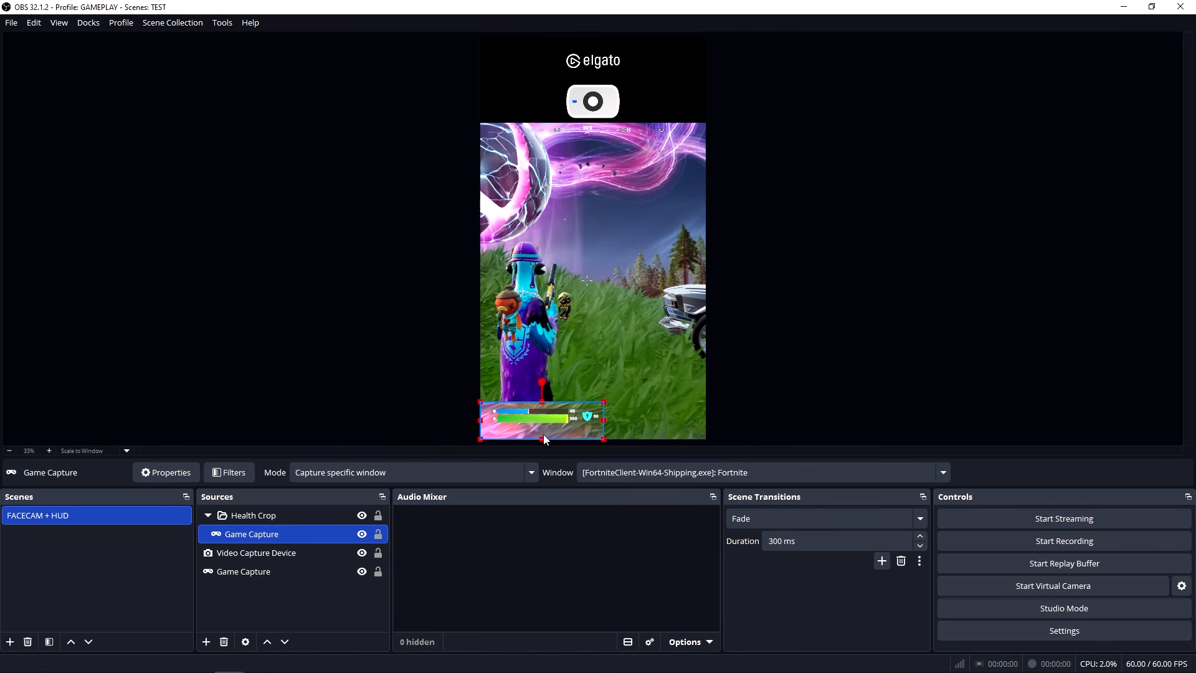
Enlarge the health bar crop to trim its edges tightly, then shrink it to about half the canvas width at the gameplay's upper-left corner.
{"action": "mouse_move", "coordinate": [604, 401]}
{"action": "left_mouse_down"}
{"action": "mouse_move", "coordinate": [650, 369]}
{"action": "mouse_move", "coordinate": [1046, 292]}
{"action": "left_mouse_up"}
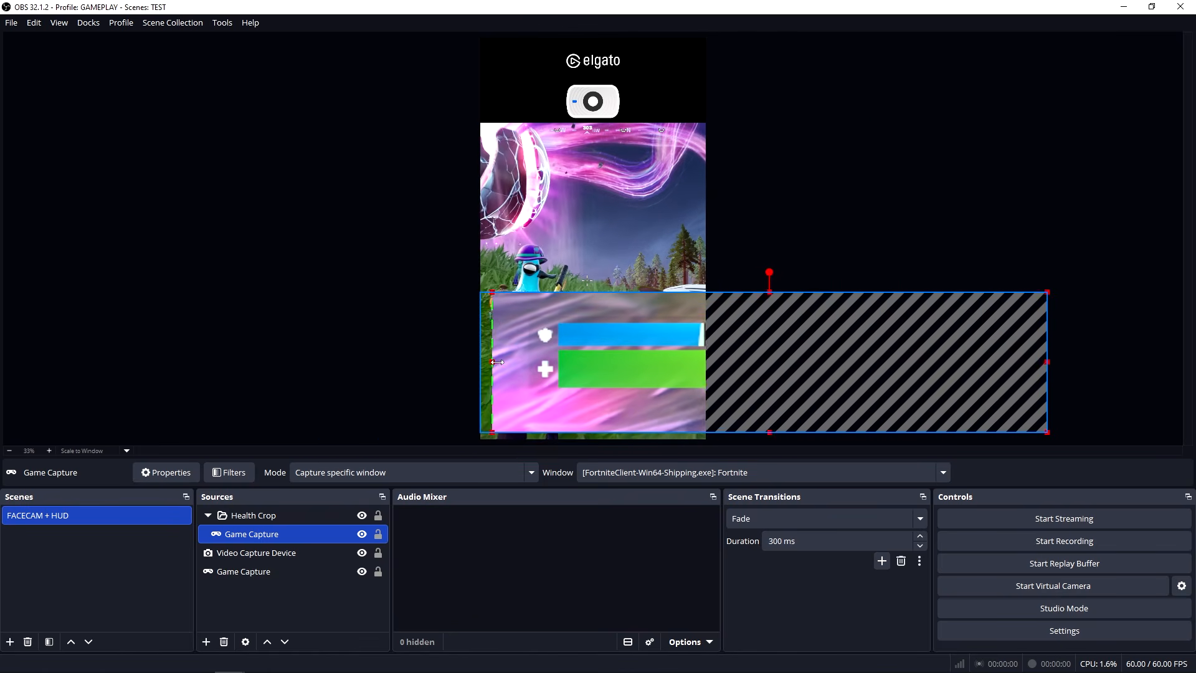
{"action": "mouse_move", "coordinate": [497, 362]}
{"action": "left_mouse_down"}
{"action": "mouse_move", "coordinate": [532, 364]}
{"action": "mouse_move", "coordinate": [483, 364]}
{"action": "left_mouse_up"}
{"action": "left_click_drag", "start_coordinate": [664, 359], "coordinate": [668, 360]}
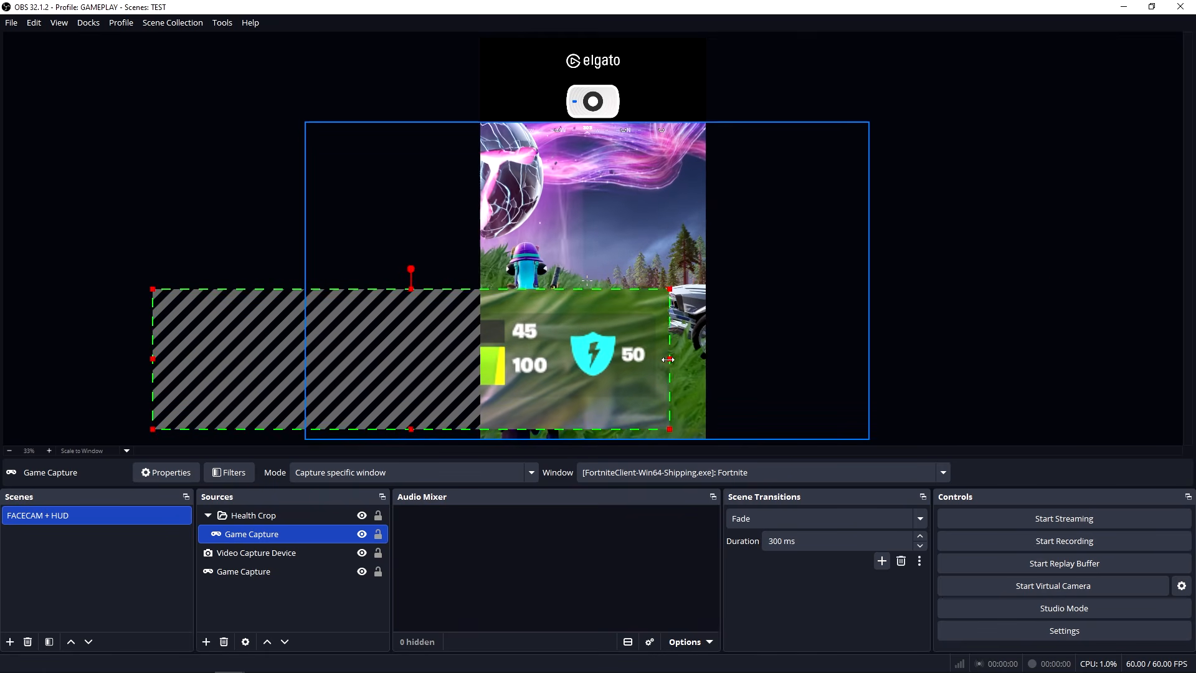
{"action": "left_click_drag", "start_coordinate": [538, 352], "coordinate": [741, 349]}
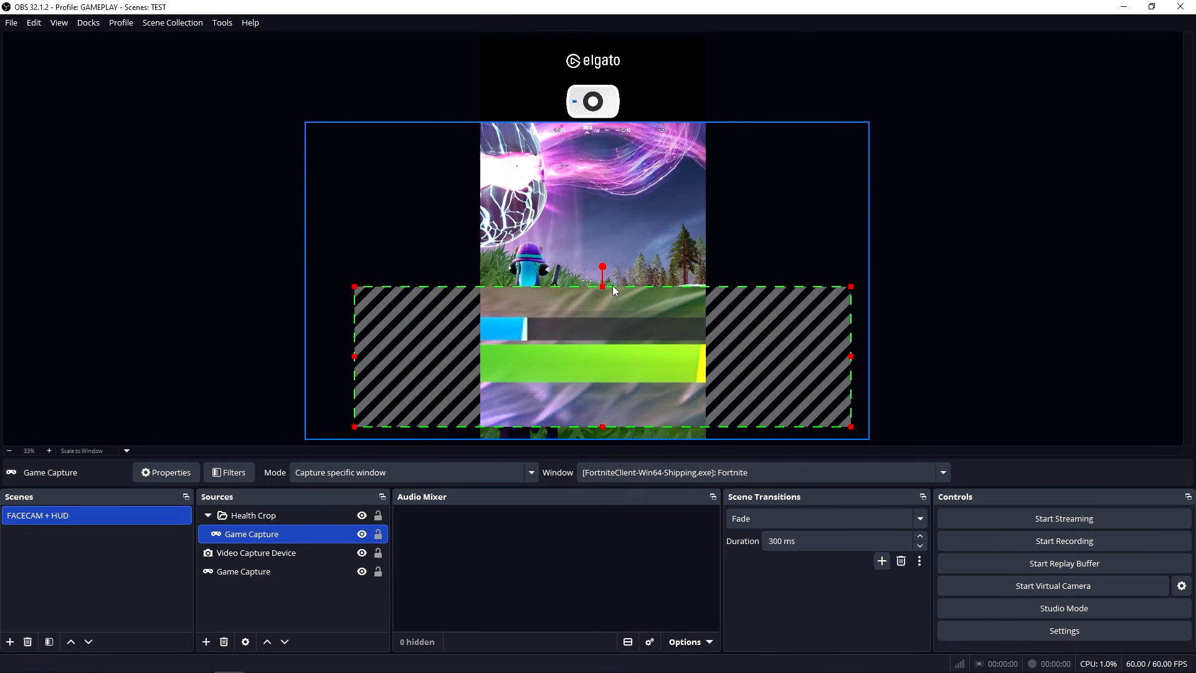
{"action": "left_click_drag", "start_coordinate": [603, 287], "coordinate": [603, 312]}
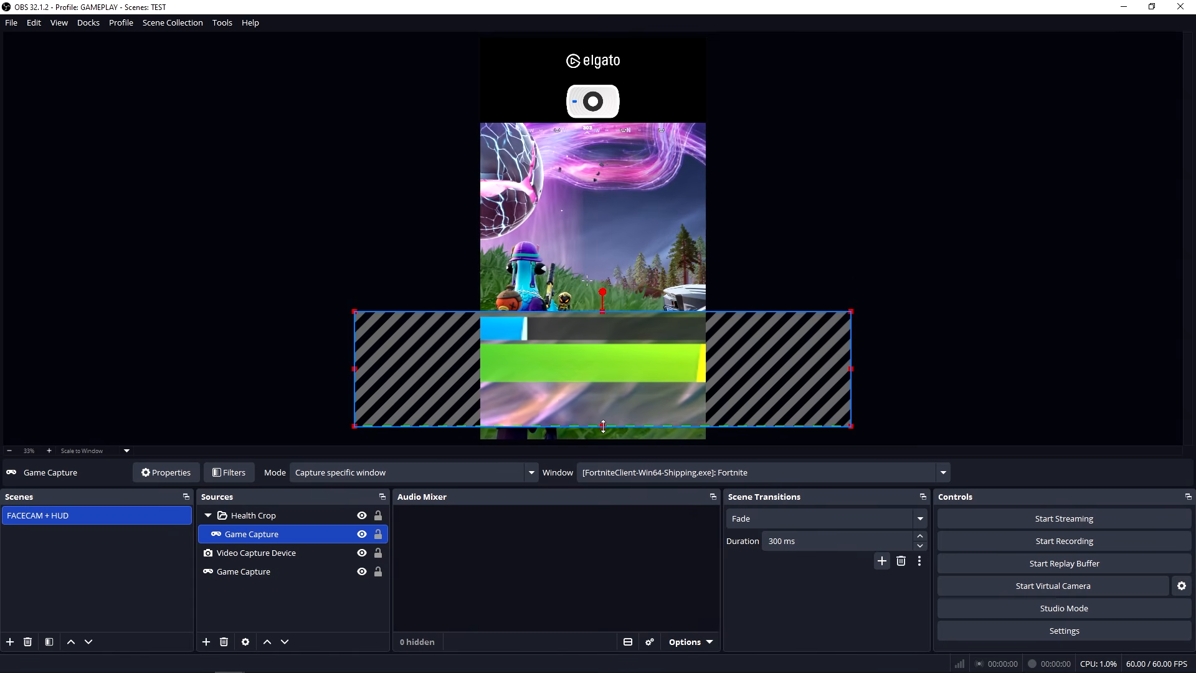
{"action": "left_click_drag", "start_coordinate": [774, 427], "coordinate": [775, 389]}
{"action": "left_click_drag", "start_coordinate": [850, 386], "coordinate": [575, 132]}
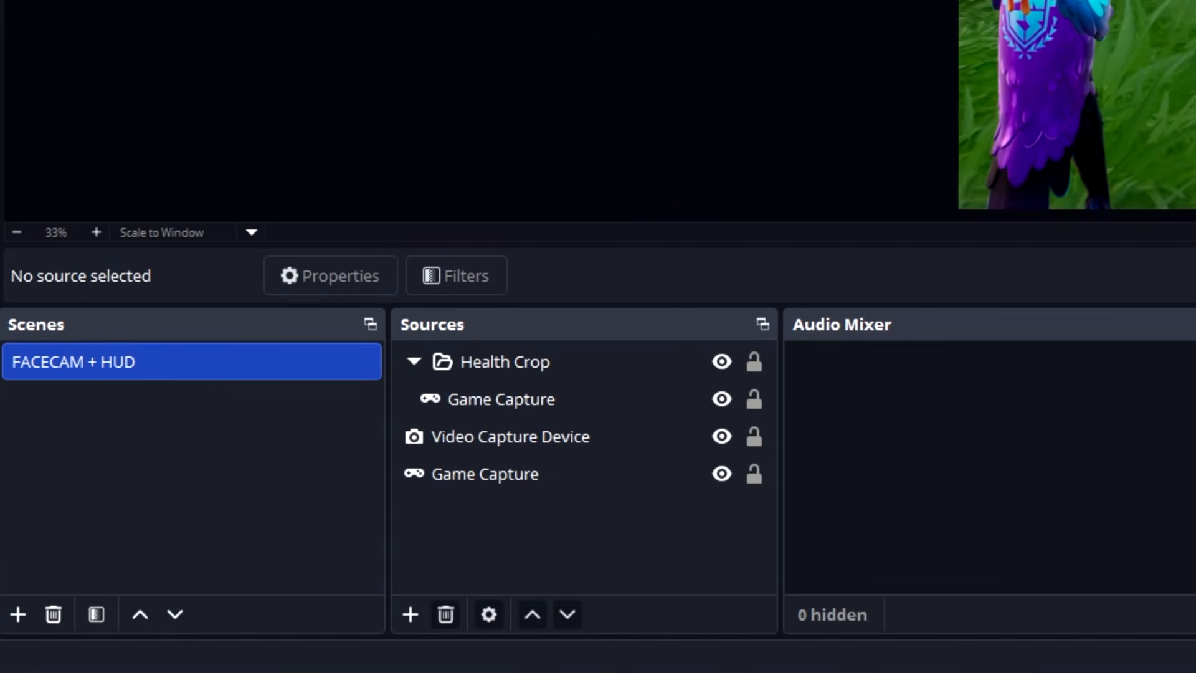
Copy the main Game Capture source below the camera and paste it as a reference in the FACECAM + HUD scene.
{"action": "right_click", "coordinate": [495, 476]}
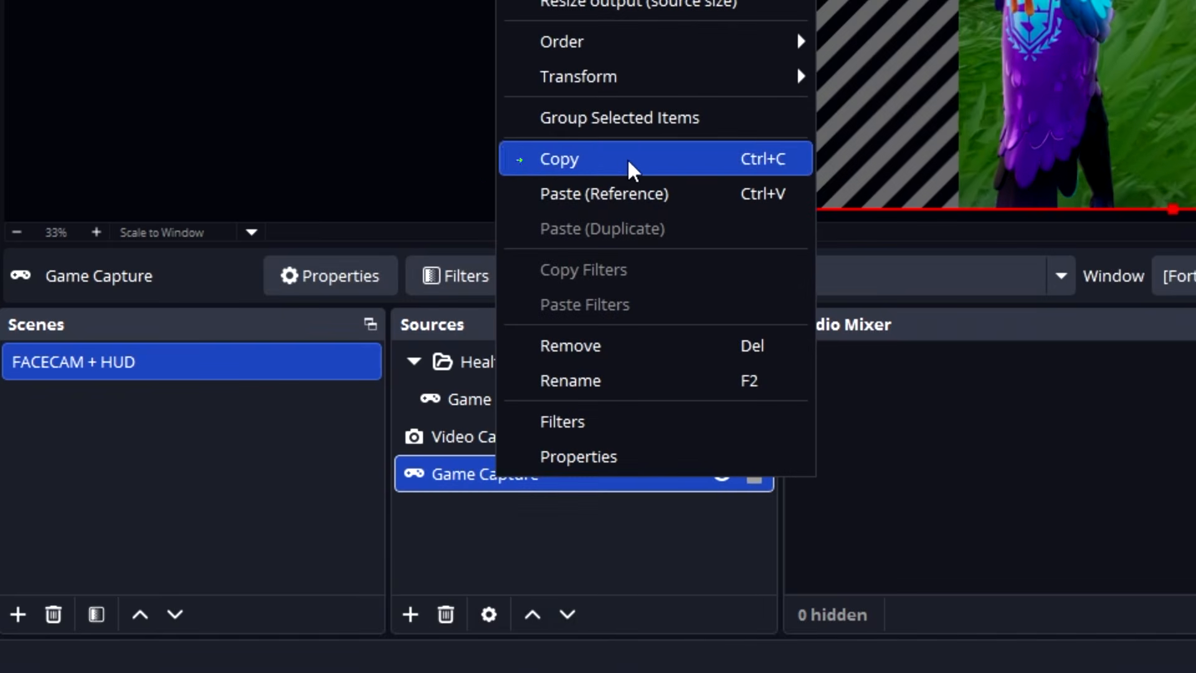
{"action": "left_click", "coordinate": [556, 164]}
{"action": "right_click", "coordinate": [506, 545]}
{"action": "left_click", "coordinate": [610, 611]}
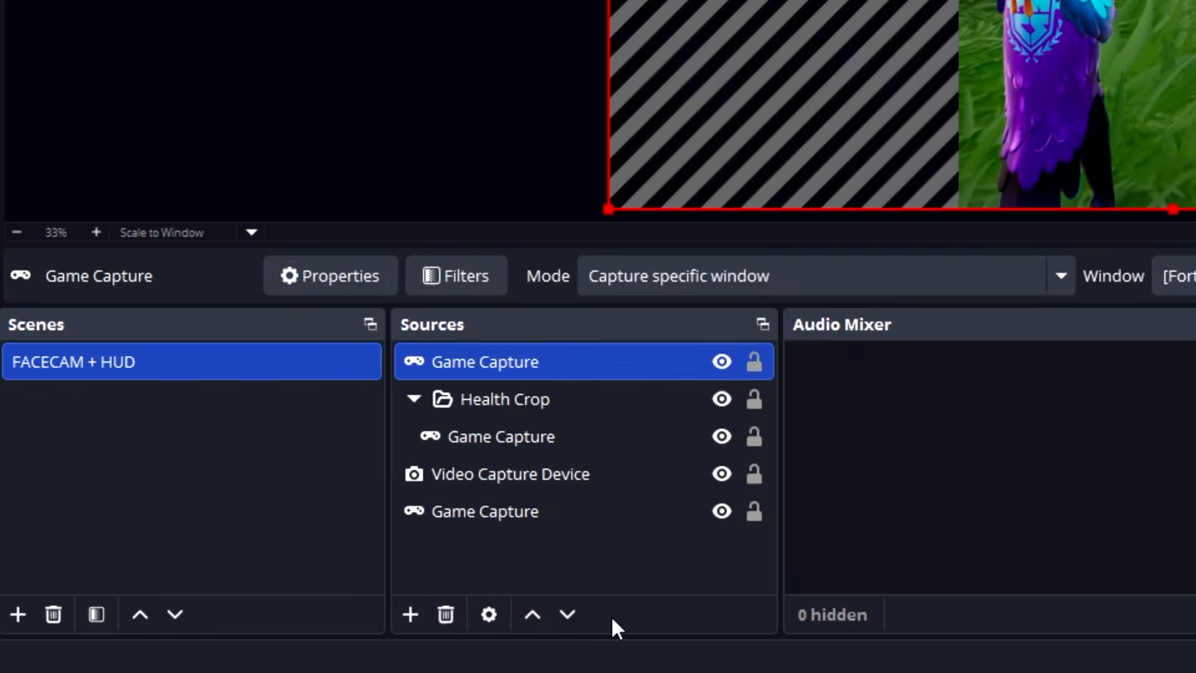
Group the newly pasted Game Capture source and name the group Loadout Crop.
{"action": "right_click", "coordinate": [534, 369]}
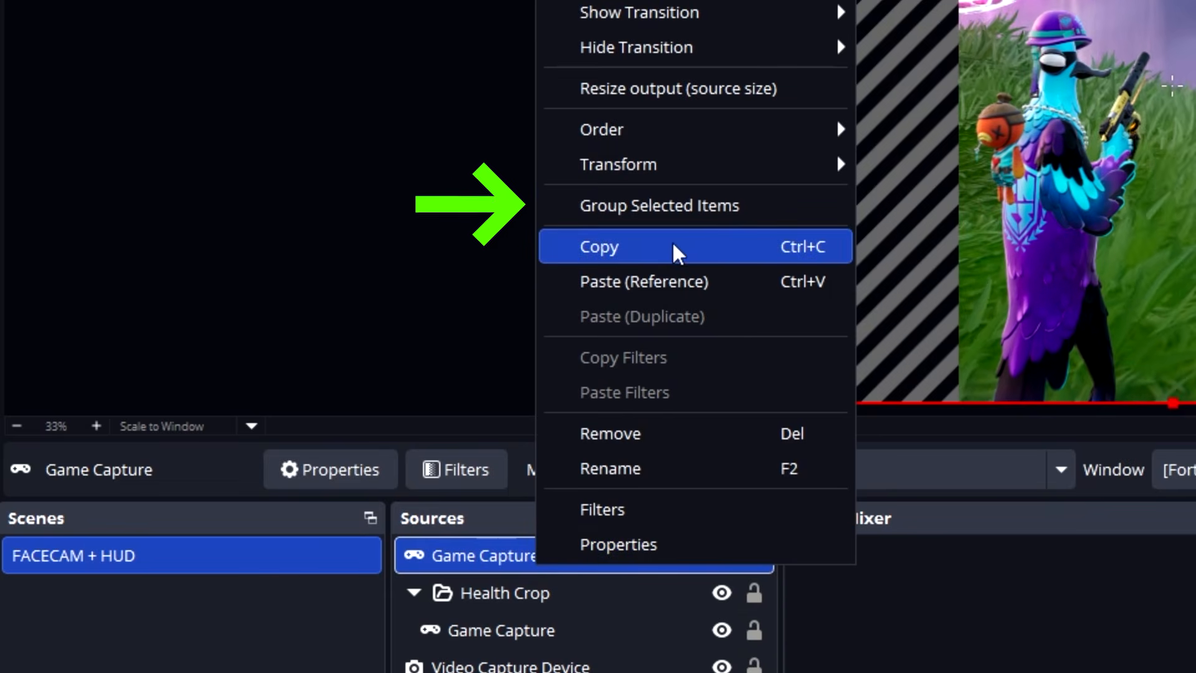
{"action": "left_click", "coordinate": [667, 201]}
{"action": "type", "text": "Loadout Crop"}
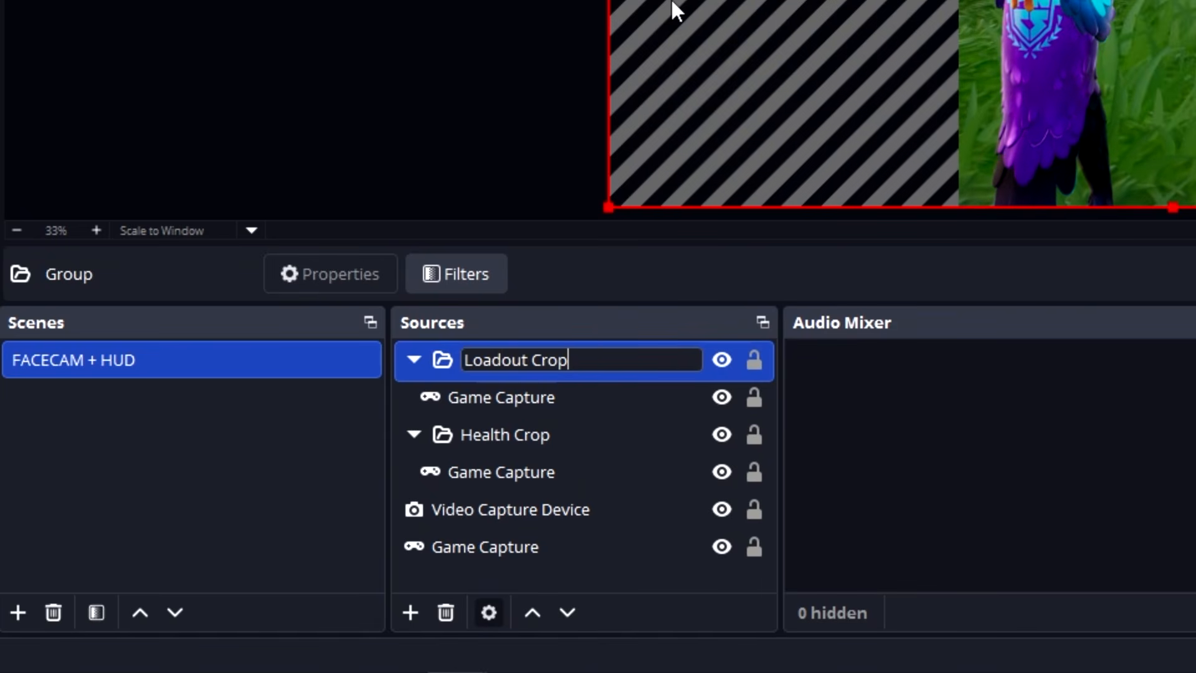
{"action": "key", "text": "Return"}
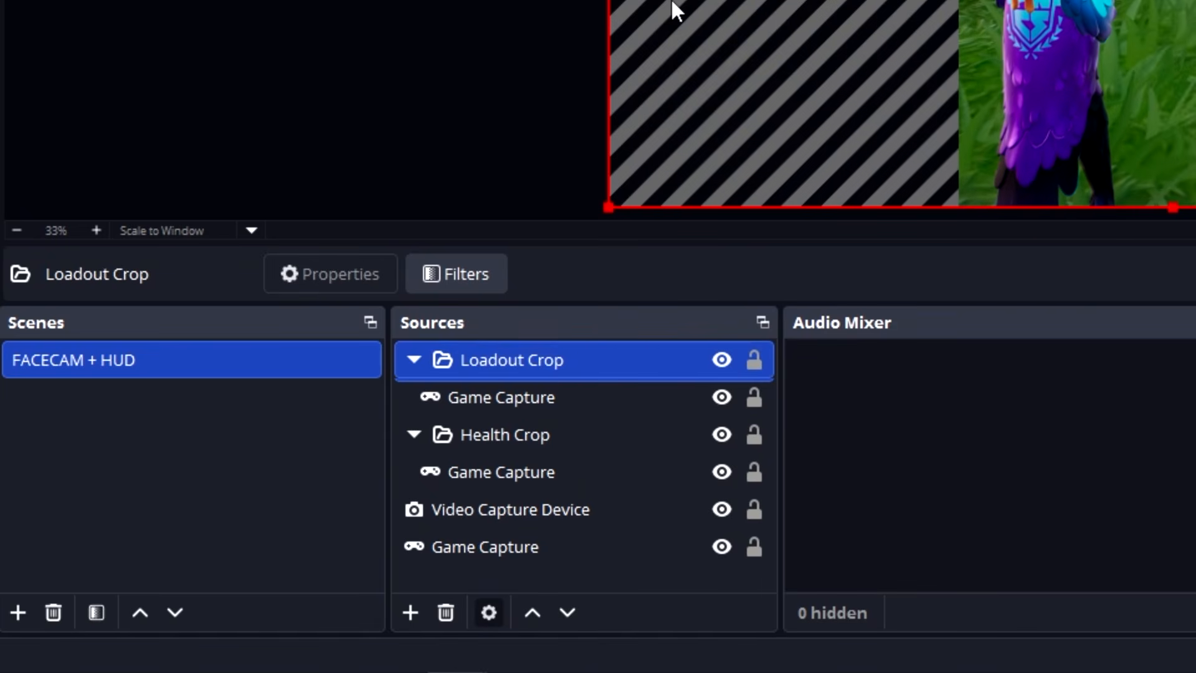
Crop the Game Capture inside the Loadout Crop group roughly around the weapon slots in its lower-right corner.
{"action": "left_click", "coordinate": [488, 399]}
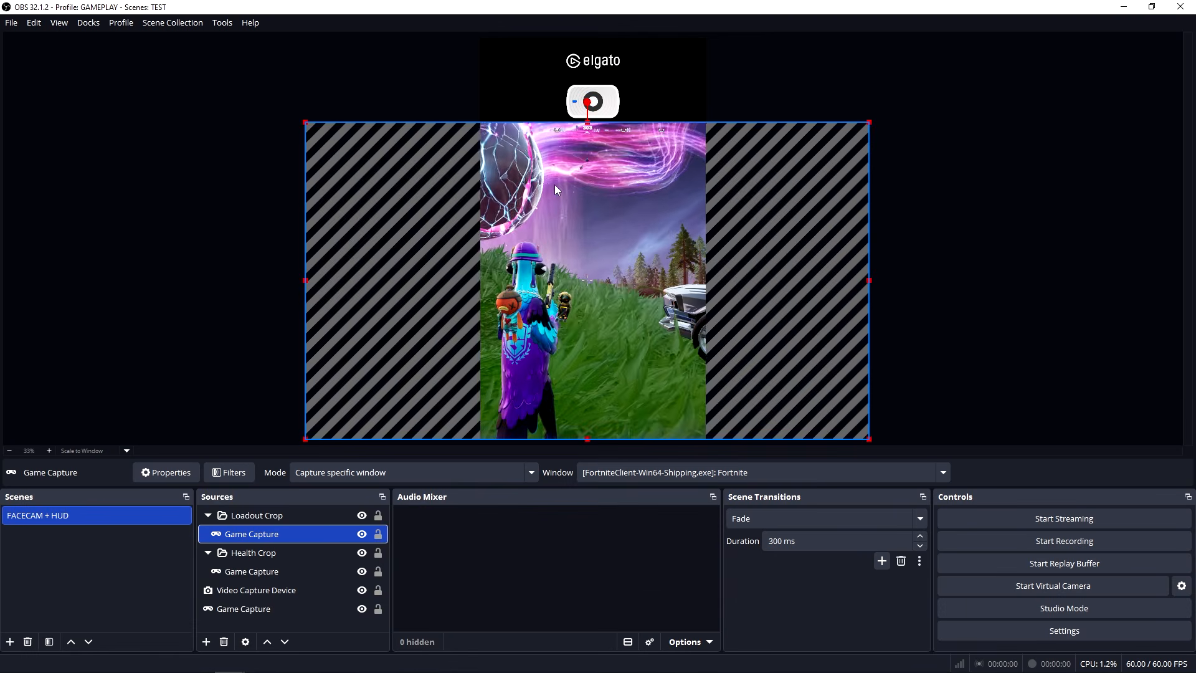
{"action": "left_click_drag", "start_coordinate": [587, 122], "coordinate": [581, 360]}
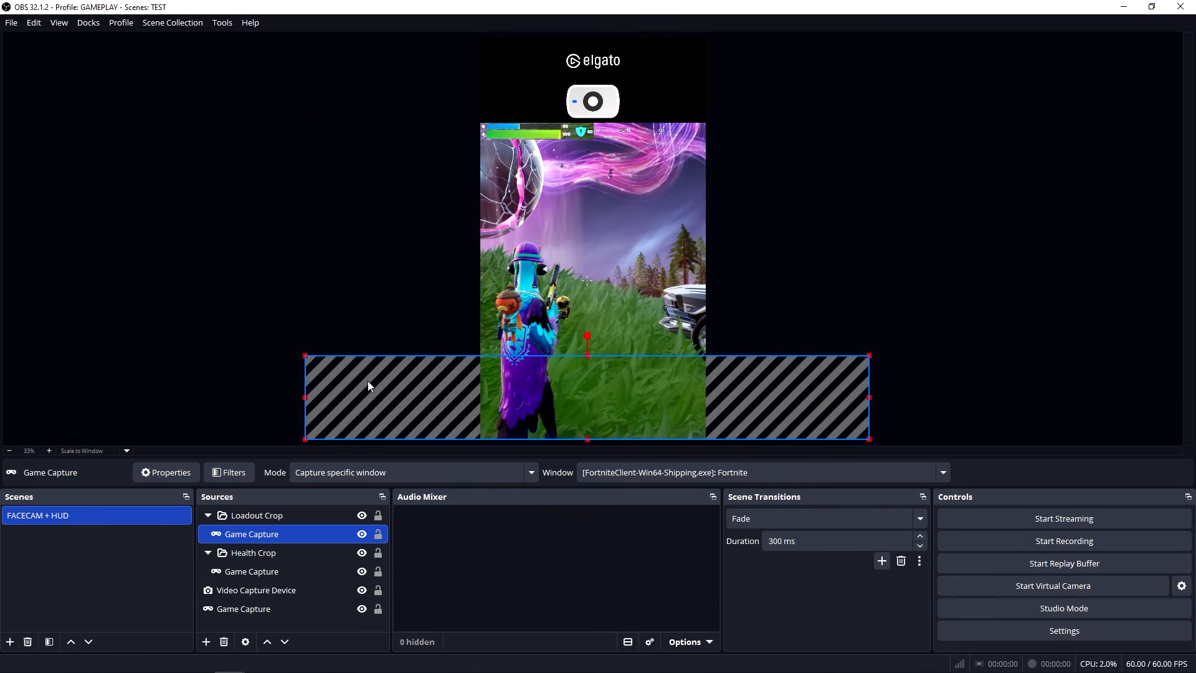
{"action": "left_click_drag", "start_coordinate": [303, 398], "coordinate": [556, 399]}
{"action": "left_click_drag", "start_coordinate": [643, 399], "coordinate": [462, 399]}
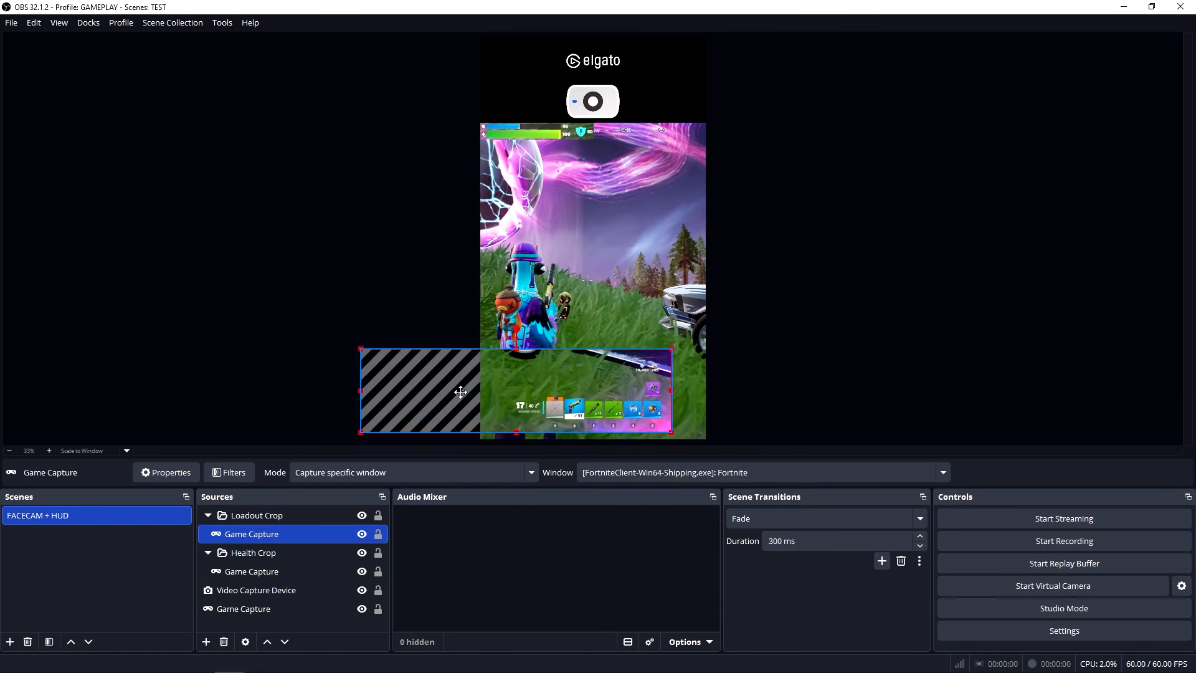
{"action": "left_click_drag", "start_coordinate": [382, 395], "coordinate": [626, 387]}
{"action": "left_click_drag", "start_coordinate": [633, 347], "coordinate": [632, 394]}
Enlarge the loadout crop to trim its edges to the weapon slots, then shrink it into the space between the health bar and the canvas's right edge.
{"action": "left_click_drag", "start_coordinate": [569, 394], "coordinate": [436, 256]}
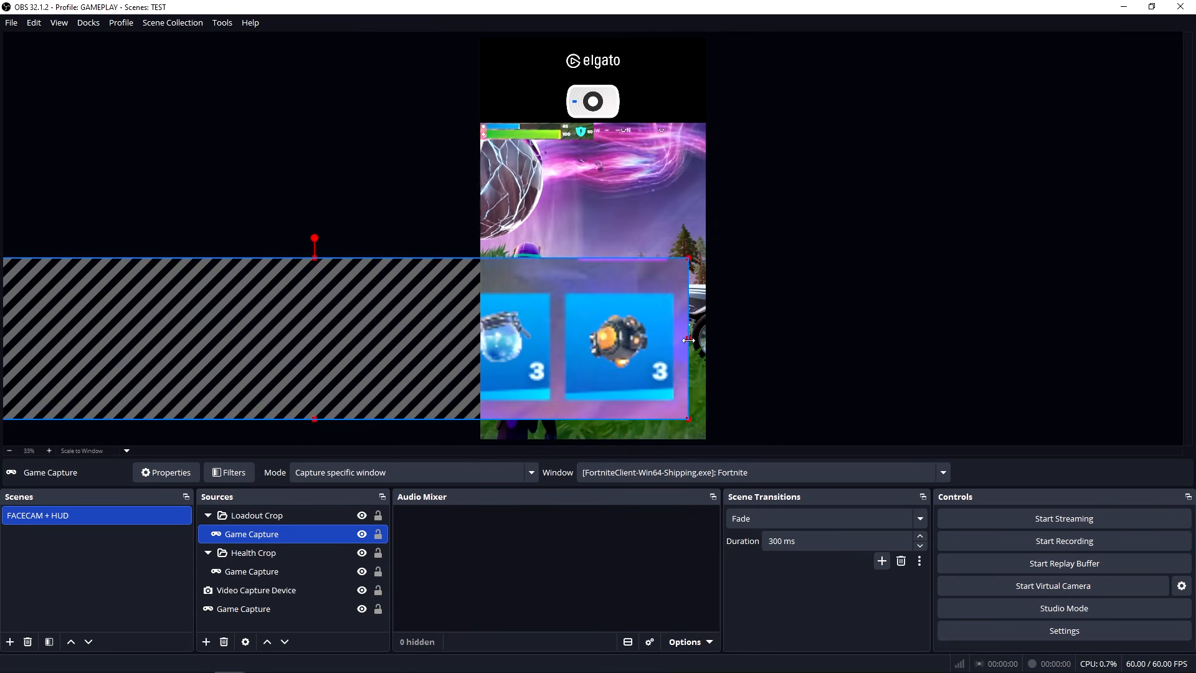
{"action": "left_click_drag", "start_coordinate": [242, 337], "coordinate": [800, 339]}
{"action": "left_click_drag", "start_coordinate": [633, 336], "coordinate": [498, 336]}
{"action": "left_click_drag", "start_coordinate": [739, 254], "coordinate": [740, 272]}
{"action": "left_click_drag", "start_coordinate": [741, 336], "coordinate": [558, 254]}
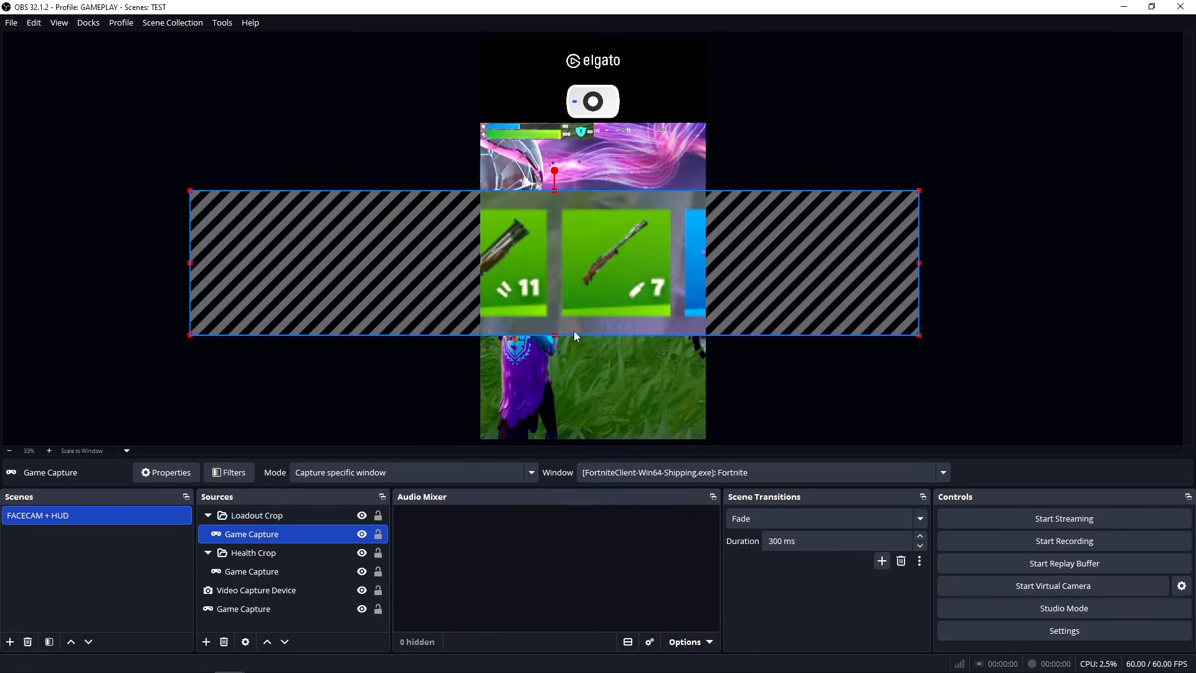
{"action": "left_click_drag", "start_coordinate": [554, 334], "coordinate": [554, 317]}
{"action": "left_click_drag", "start_coordinate": [560, 274], "coordinate": [548, 274]}
{"action": "left_click_drag", "start_coordinate": [906, 317], "coordinate": [431, 234]}
{"action": "left_click_drag", "start_coordinate": [398, 218], "coordinate": [673, 230]}
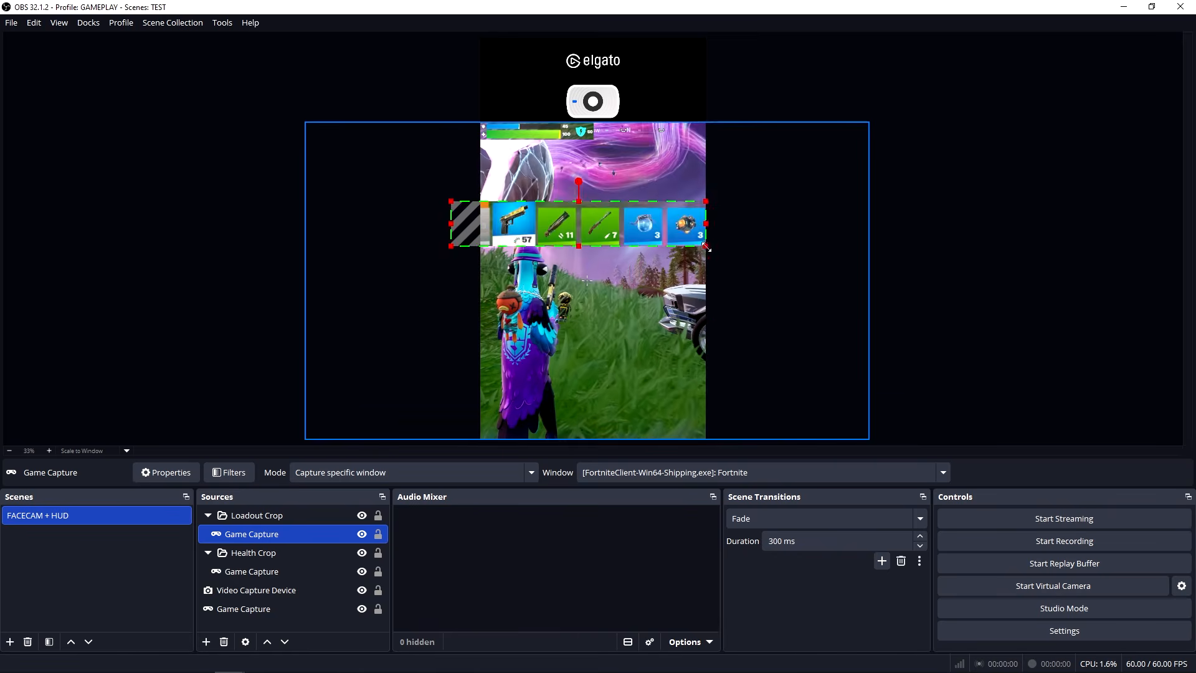
{"action": "left_click", "coordinate": [884, 155]}
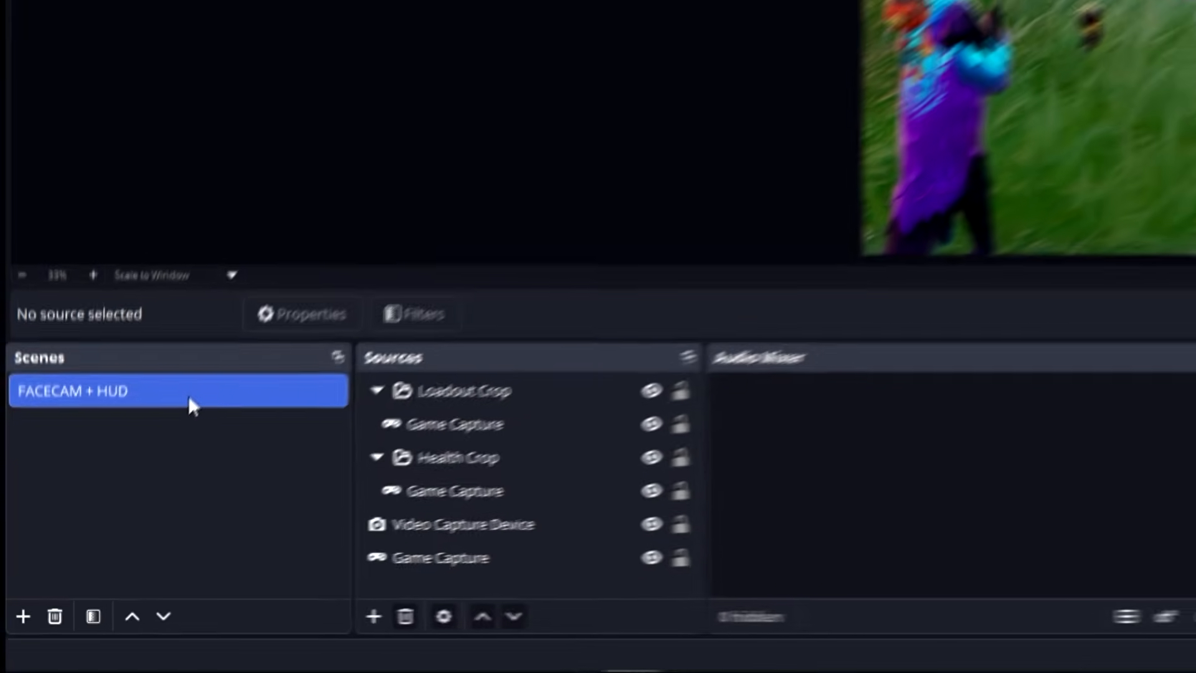
Duplicate the FACECAM + HUD scene and name the copy HUD ONLY.
{"action": "right_click", "coordinate": [114, 516]}
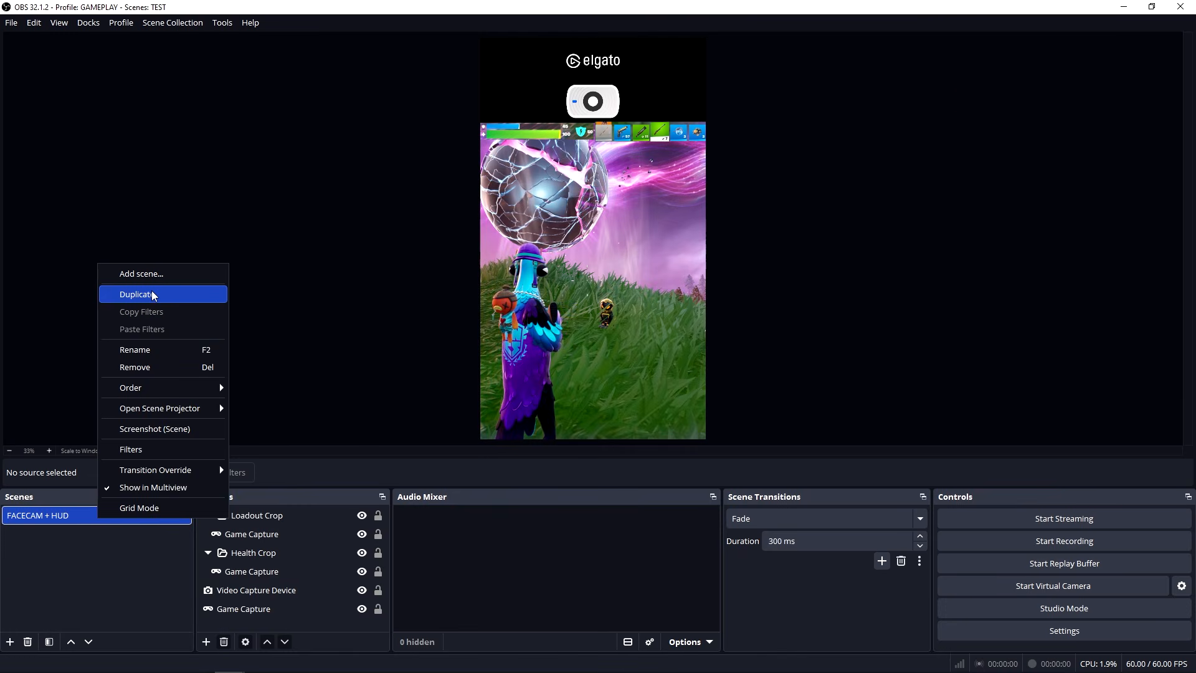
{"action": "left_click", "coordinate": [153, 295]}
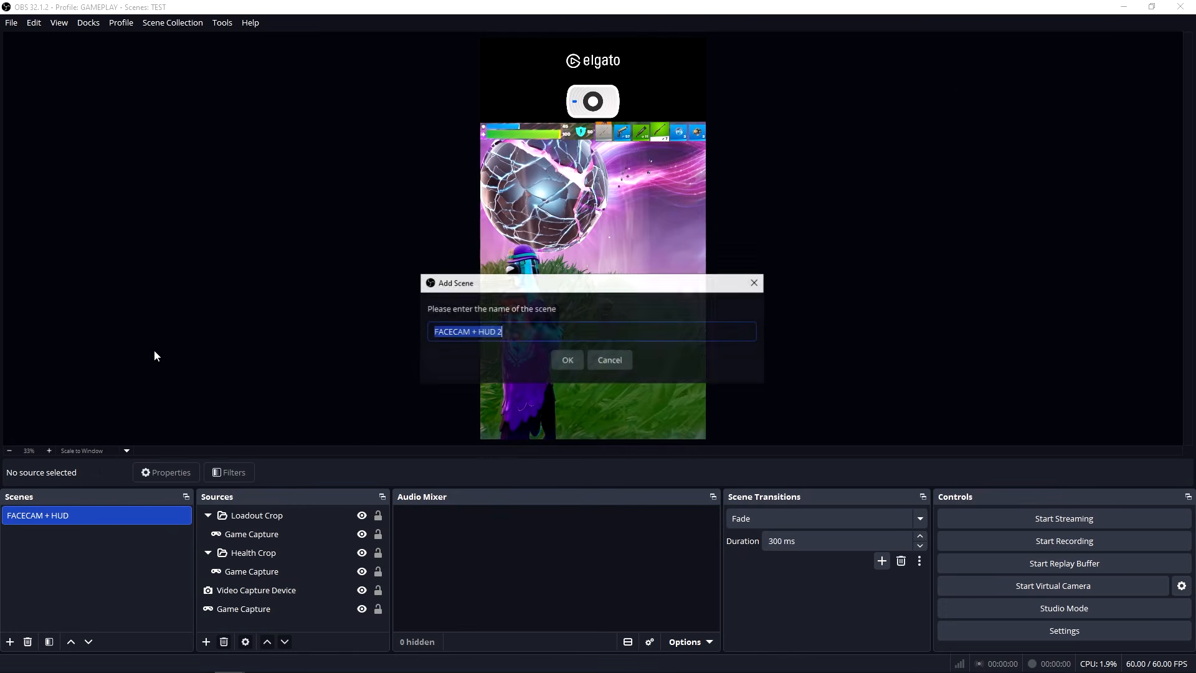
{"action": "type", "text": "HUD ONLY"}
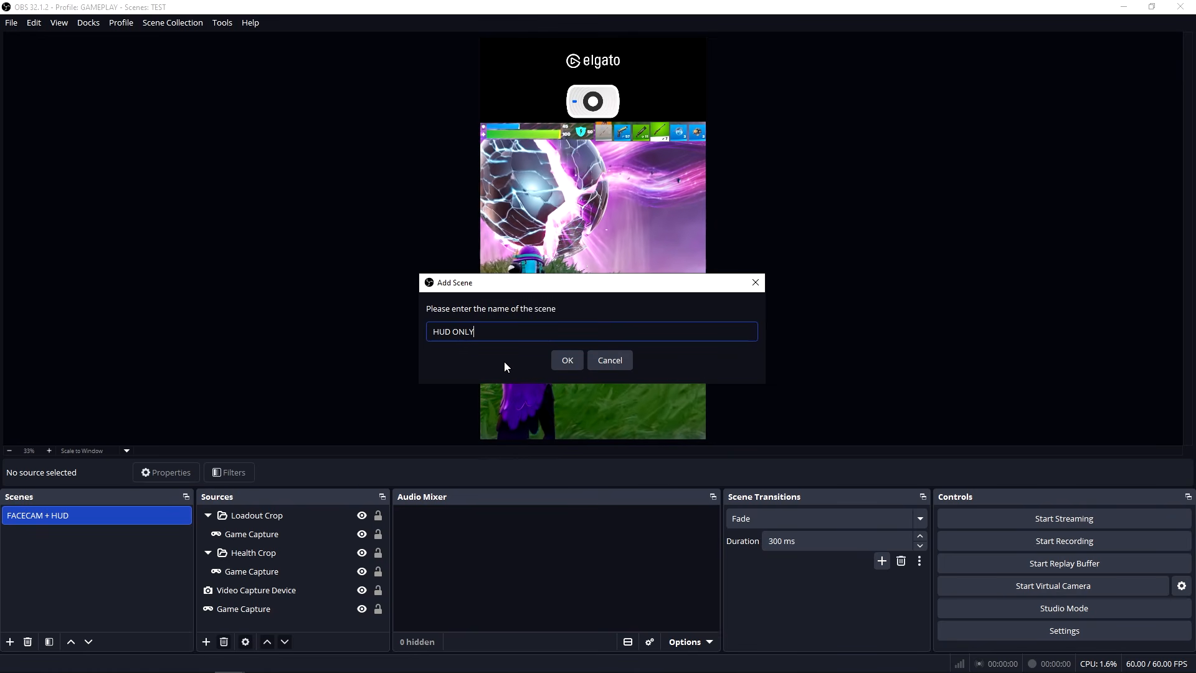
{"action": "key", "text": "Return"}
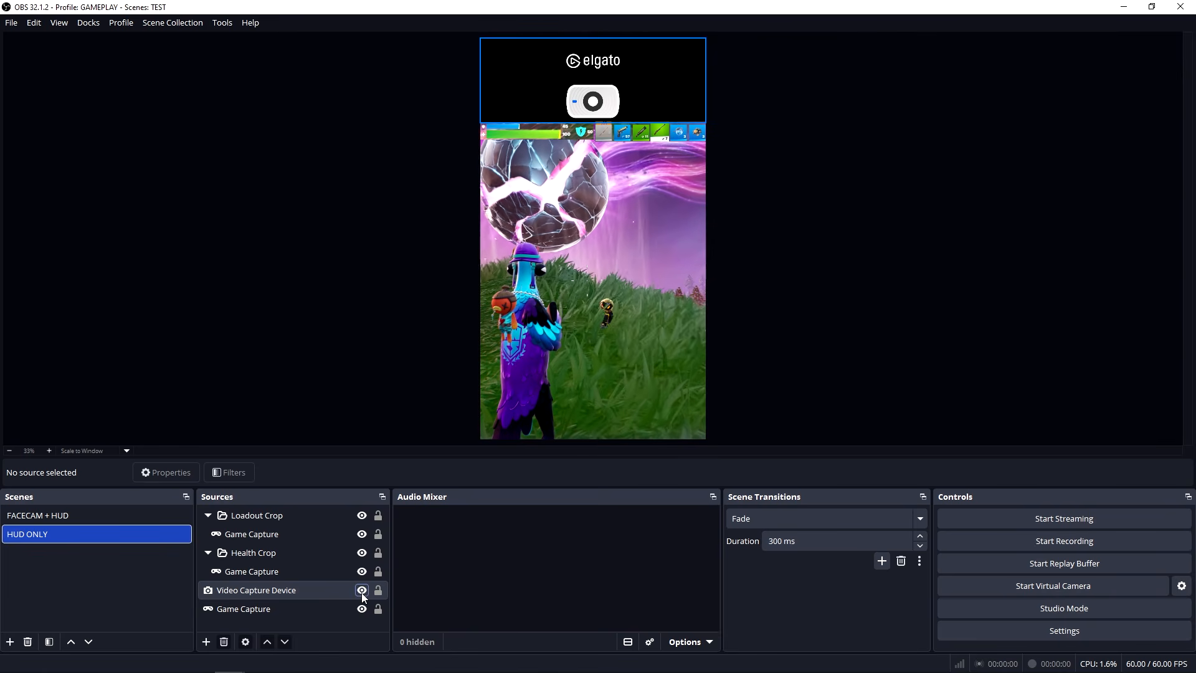
Remove the Video Capture Device source from the HUD ONLY scene.
{"action": "left_click", "coordinate": [267, 591]}
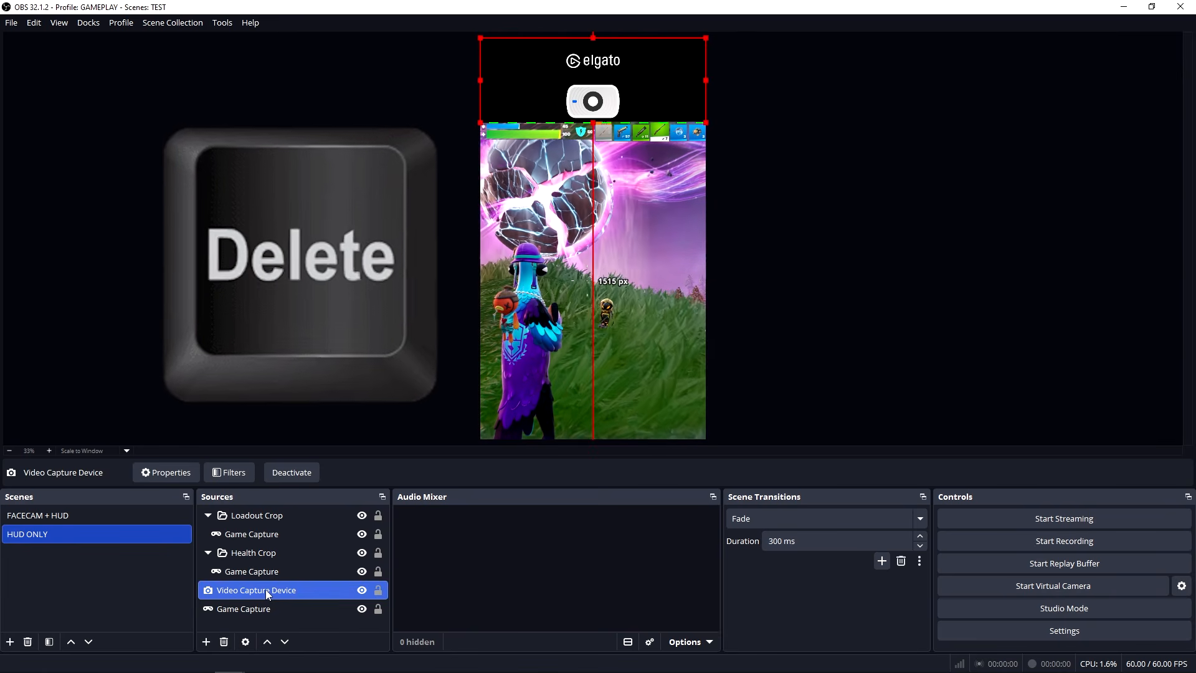
{"action": "key", "text": "Delete"}
{"action": "left_click", "coordinate": [661, 351]}
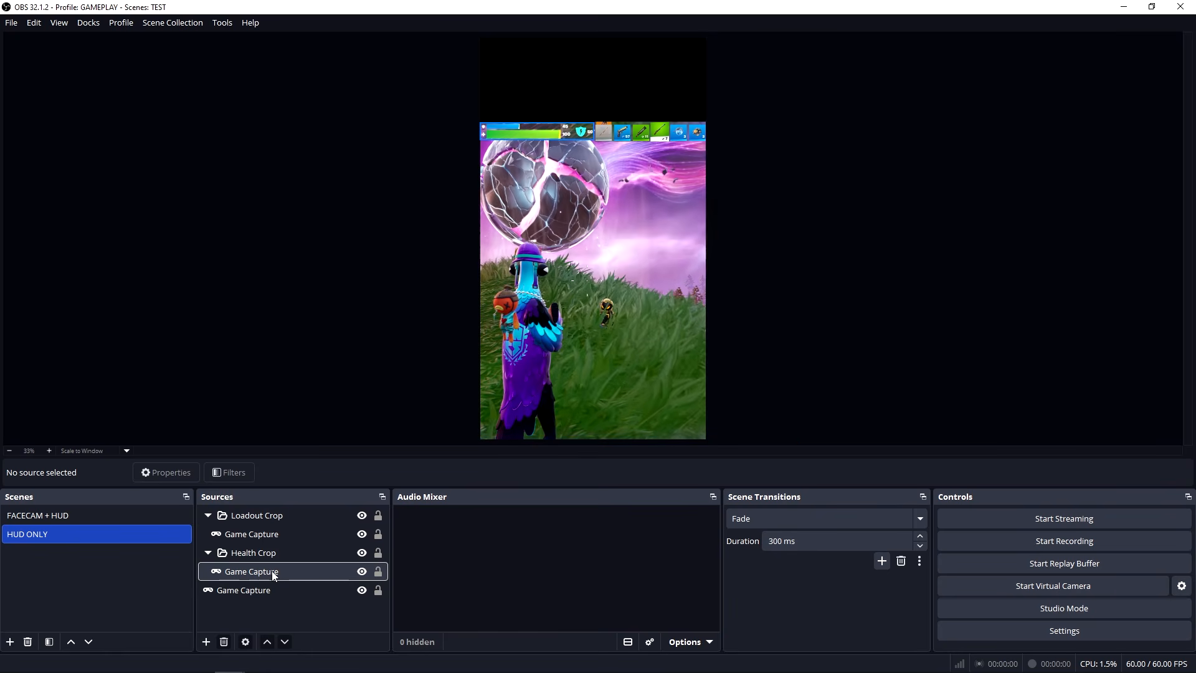
Scale the main Game Capture in the HUD ONLY scene up to the full canvas height and position it to fill the frame.
{"action": "left_click", "coordinate": [256, 585]}
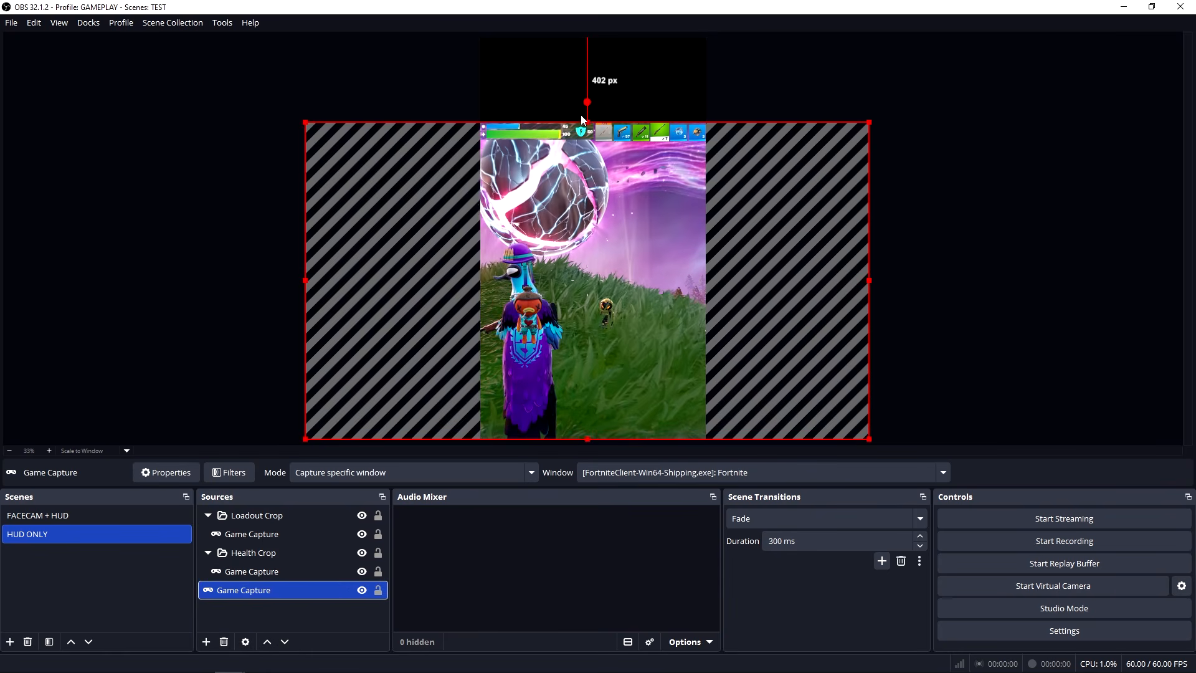
{"action": "left_click_drag", "start_coordinate": [588, 121], "coordinate": [590, 37]}
{"action": "left_click_drag", "start_coordinate": [609, 205], "coordinate": [531, 206]}
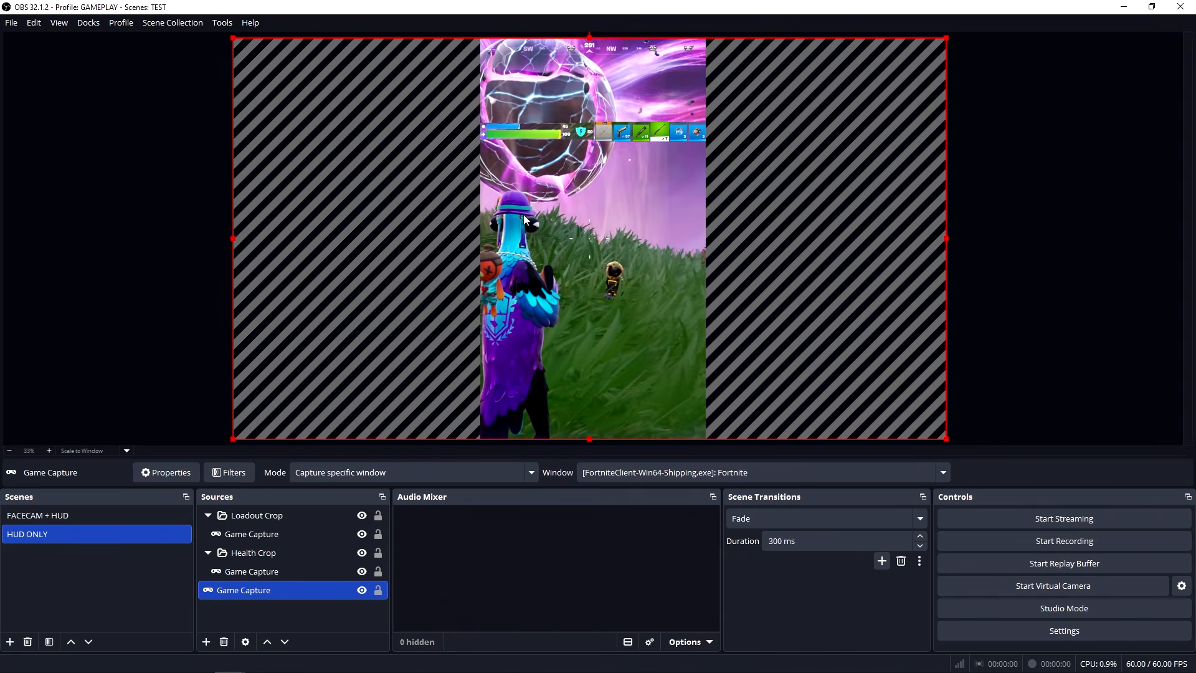
Move the Loadout Crop and Health Crop groups together to the upper edge of the HUD ONLY canvas.
{"action": "left_click", "coordinate": [256, 517]}
{"action": "left_click", "coordinate": [259, 553], "text": "ctrl"}
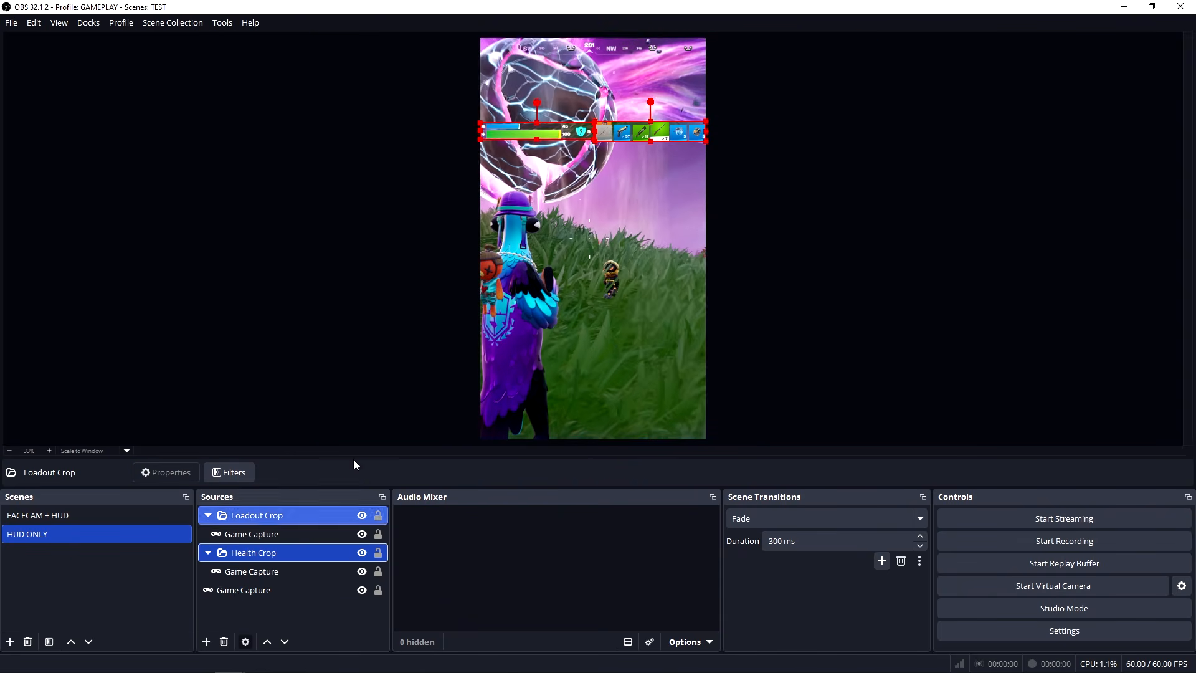
{"action": "left_click_drag", "start_coordinate": [623, 130], "coordinate": [624, 48]}
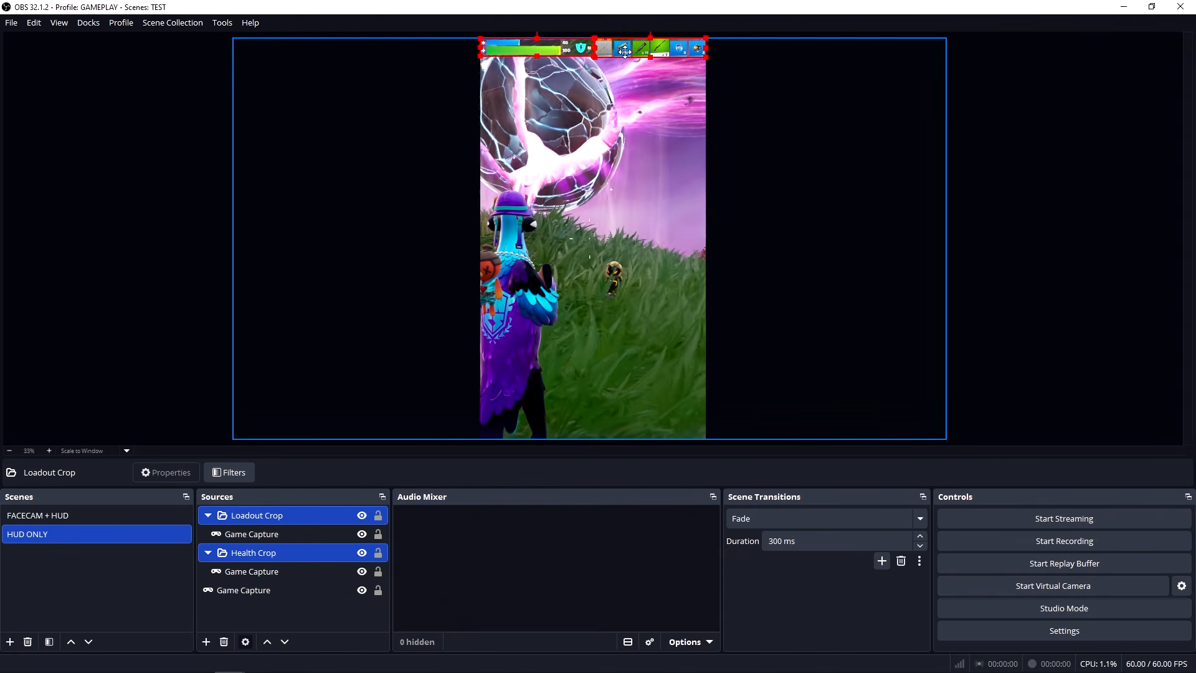
{"action": "left_click", "coordinate": [376, 210]}
{"action": "left_click", "coordinate": [115, 407]}
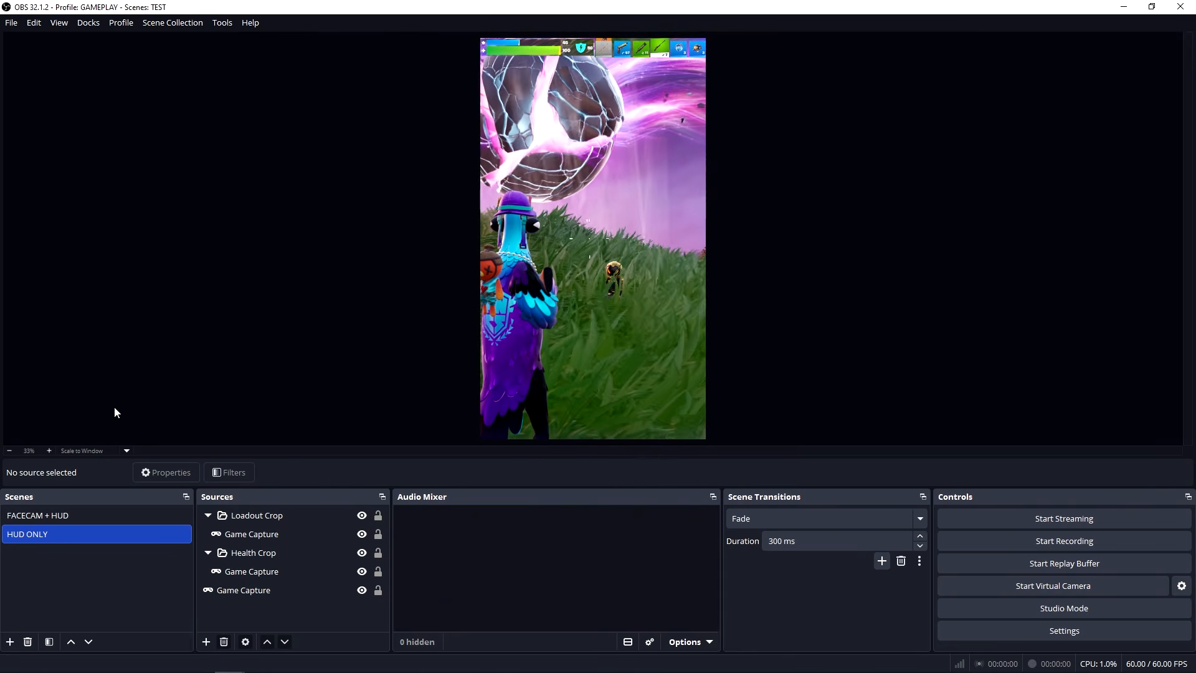
Duplicate the FACECAM + HUD scene, name the copy FACECAM ONLY and place it below HUD ONLY in the scene order.
{"action": "right_click", "coordinate": [34, 521]}
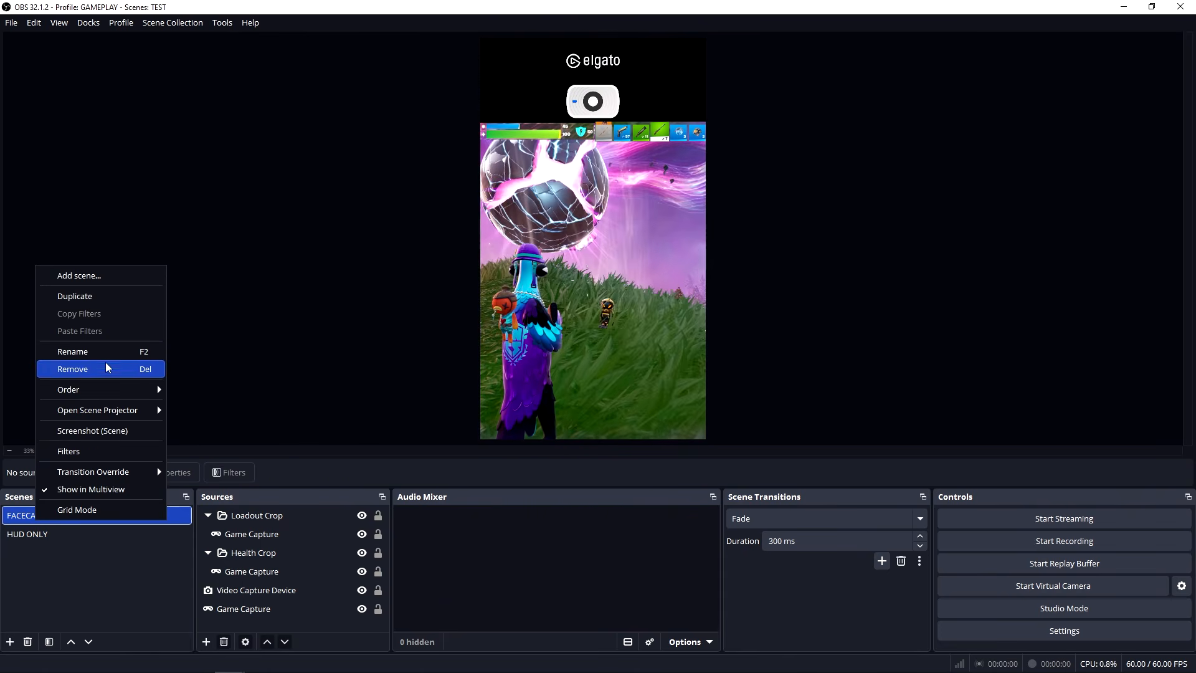
{"action": "left_click", "coordinate": [75, 296]}
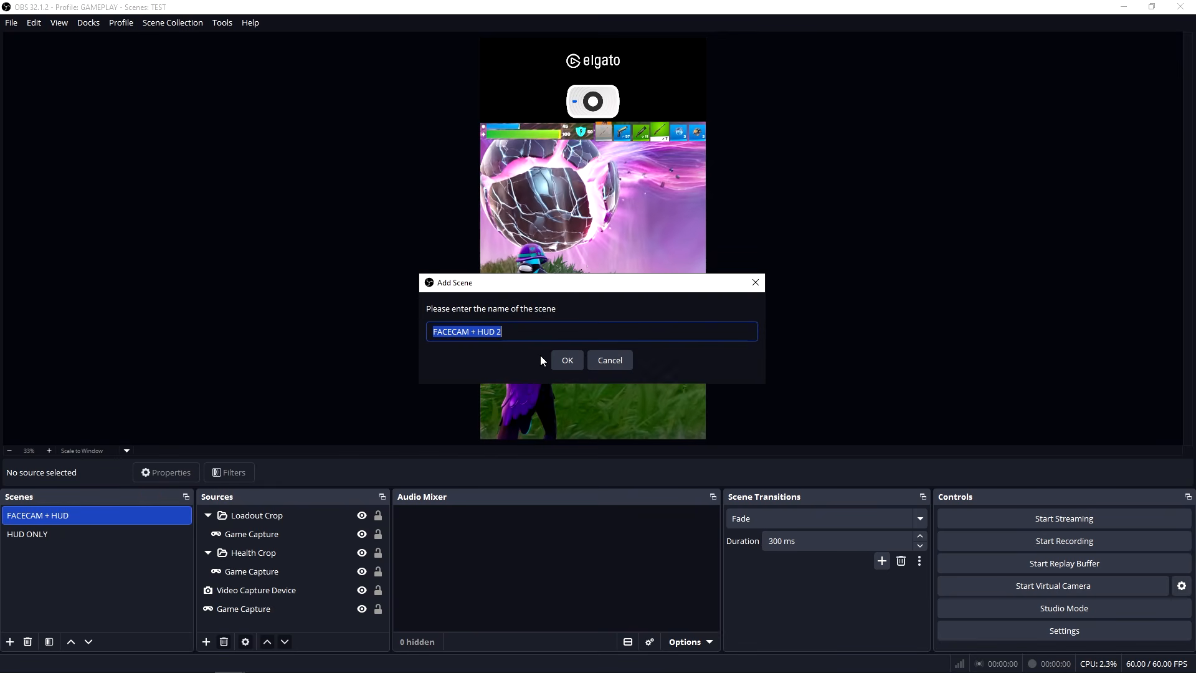
{"action": "type", "text": "FACECAM ONLY"}
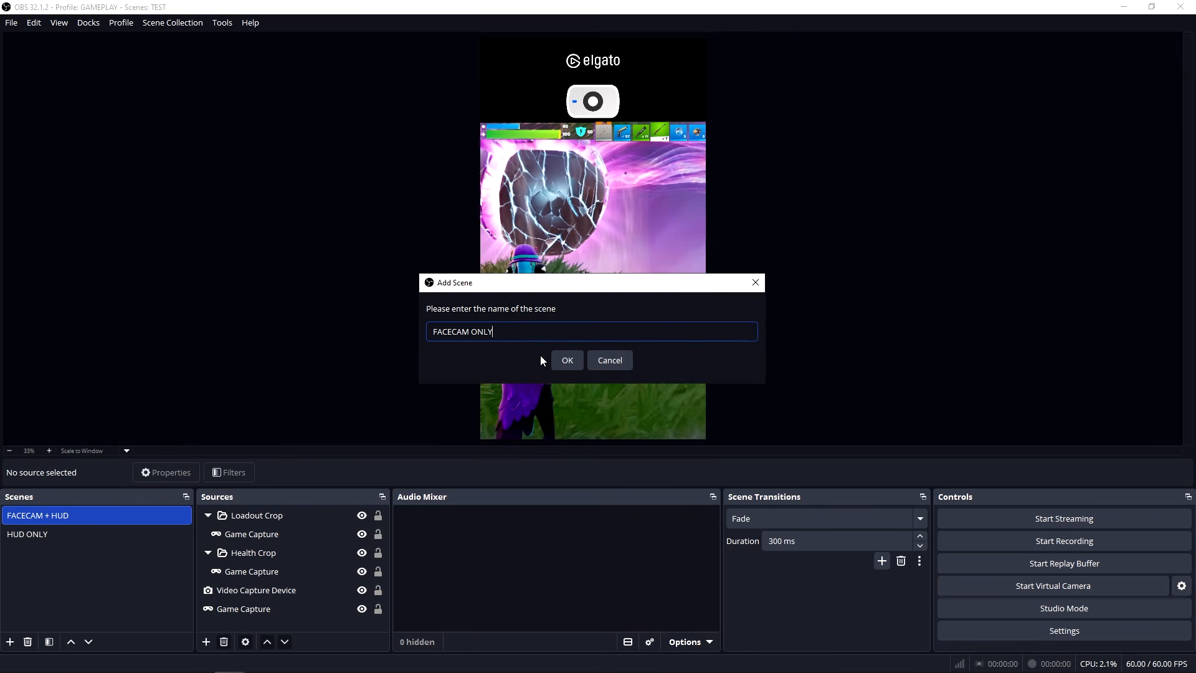
{"action": "key", "text": "Return"}
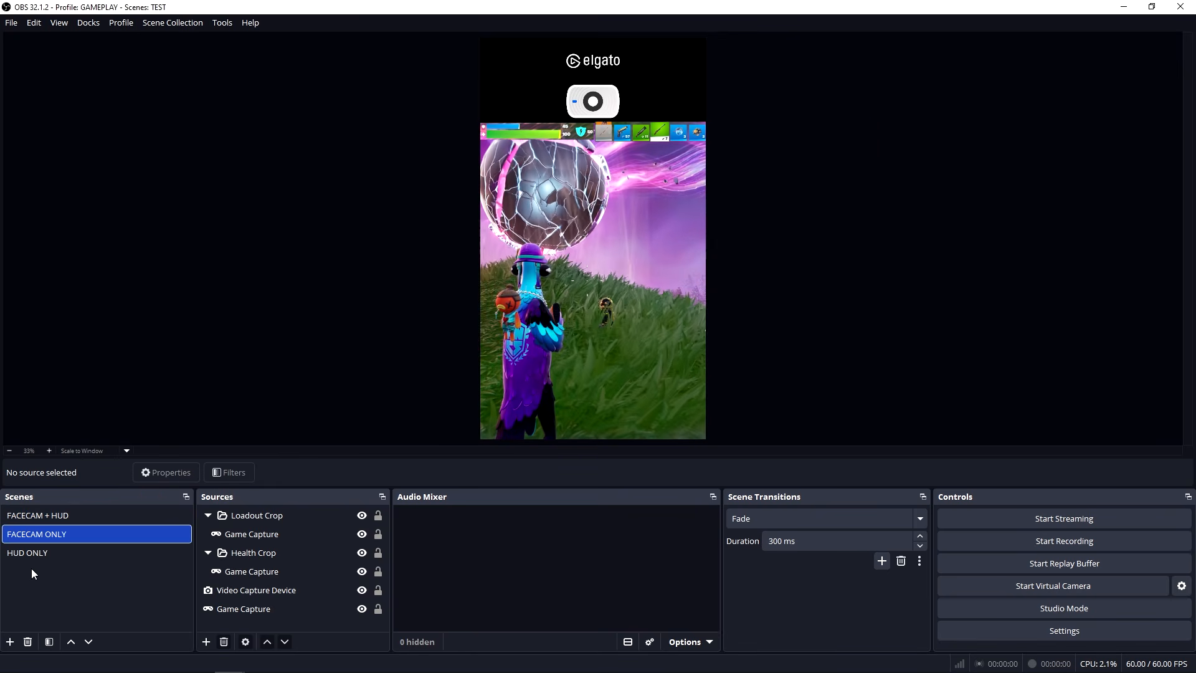
{"action": "left_click_drag", "start_coordinate": [51, 533], "coordinate": [62, 555]}
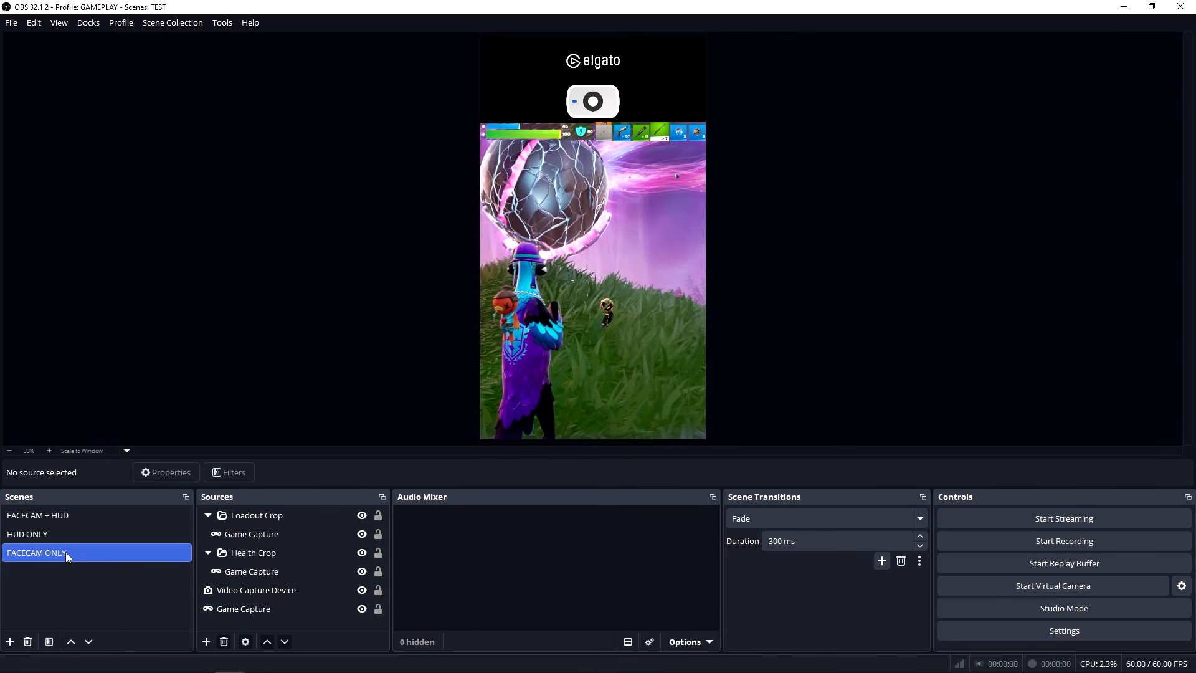
Remove the Loadout Crop and Health Crop groups from the FACECAM ONLY scene.
{"action": "left_click", "coordinate": [269, 515]}
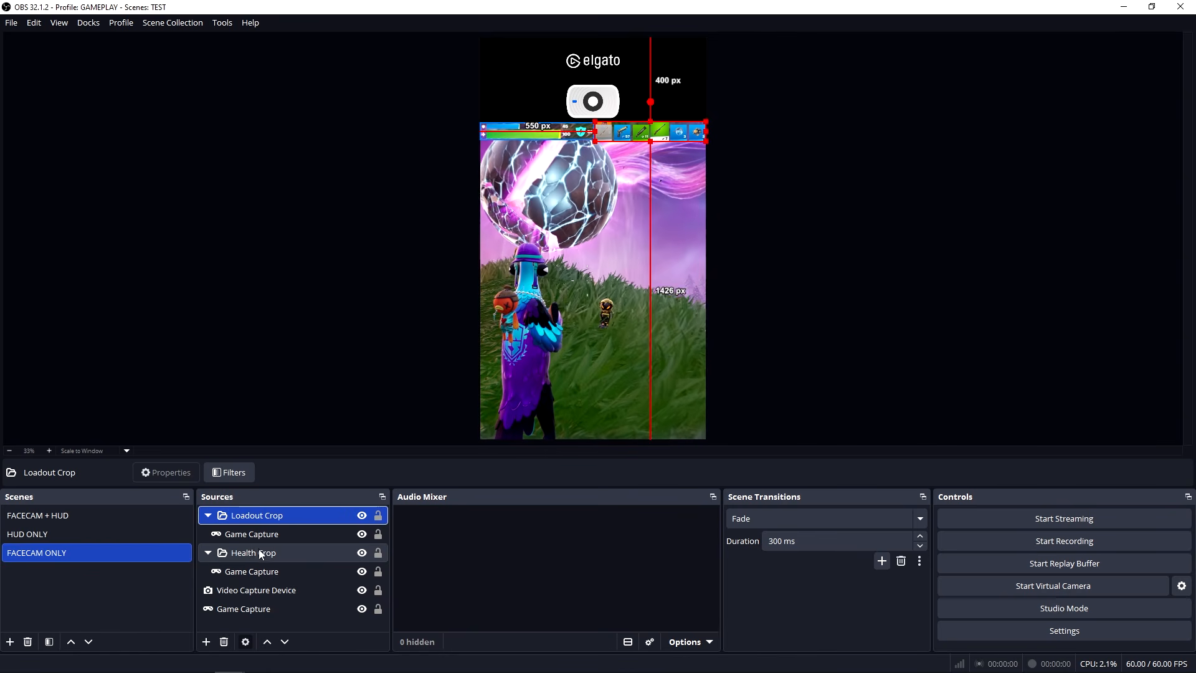
{"action": "left_click", "coordinate": [268, 556], "text": "ctrl"}
{"action": "key", "text": "Delete"}
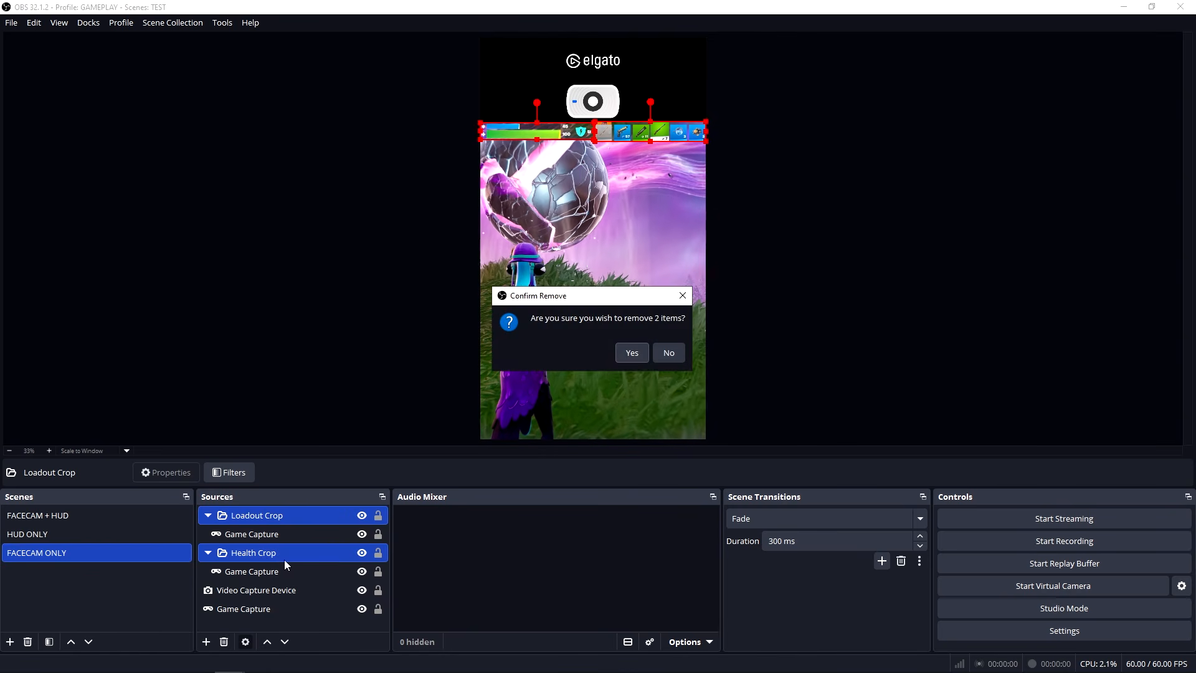
{"action": "left_click", "coordinate": [629, 354]}
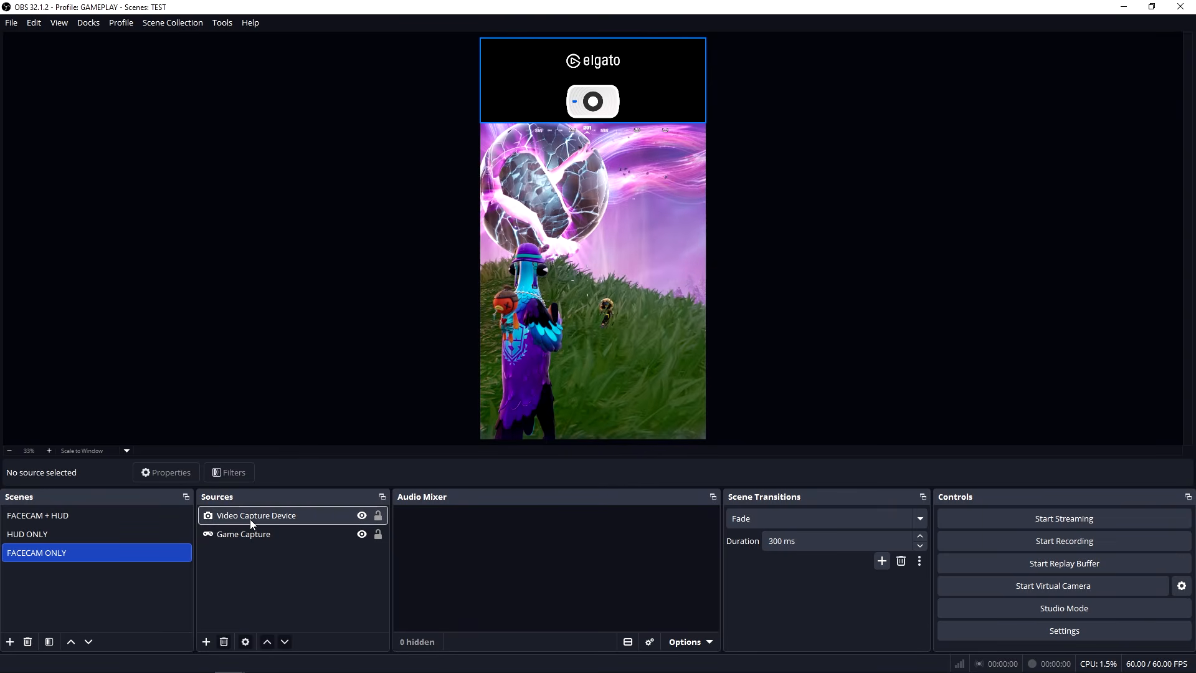
Shrink the Video Capture Device facecam and crop both of its sides to a compact box over the gameplay.
{"action": "left_click", "coordinate": [635, 87]}
{"action": "left_click_drag", "start_coordinate": [705, 80], "coordinate": [589, 193]}
{"action": "left_click_drag", "start_coordinate": [652, 159], "coordinate": [629, 158]}
{"action": "left_click_drag", "start_coordinate": [526, 159], "coordinate": [545, 159]}
Scale the Game Capture in the FACECAM ONLY scene up to the full canvas height and position it to fill the frame.
{"action": "left_click", "coordinate": [607, 131]}
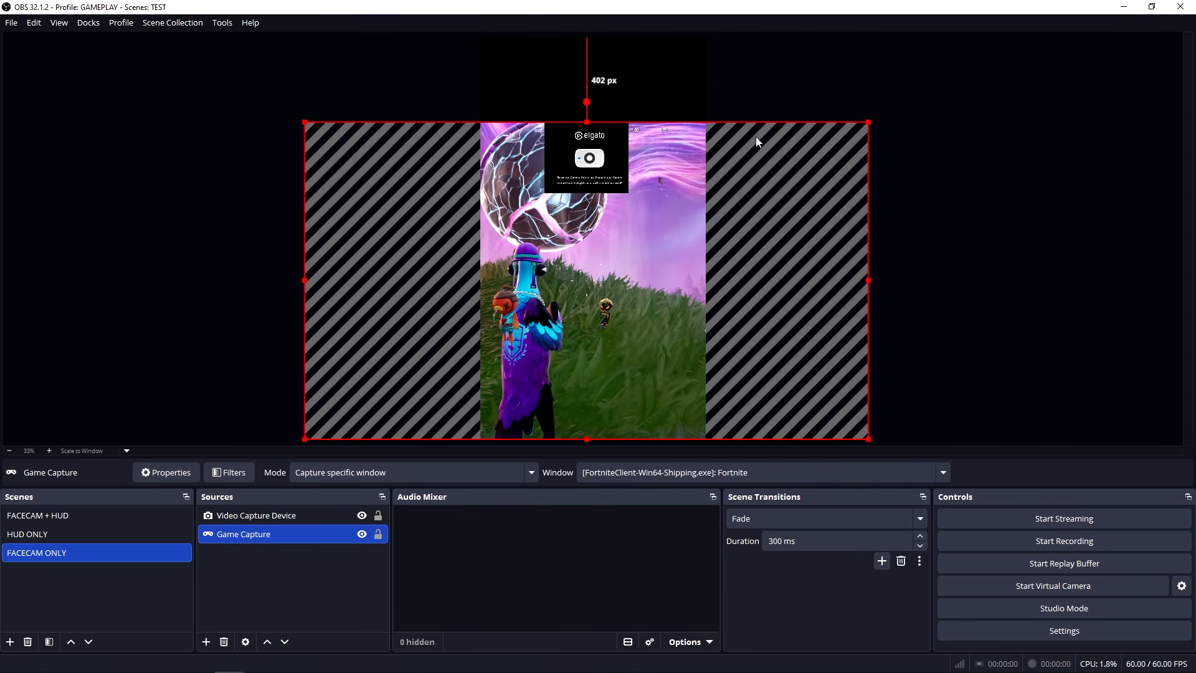
{"action": "left_click_drag", "start_coordinate": [869, 123], "coordinate": [929, 35]}
{"action": "left_click_drag", "start_coordinate": [674, 207], "coordinate": [595, 153]}
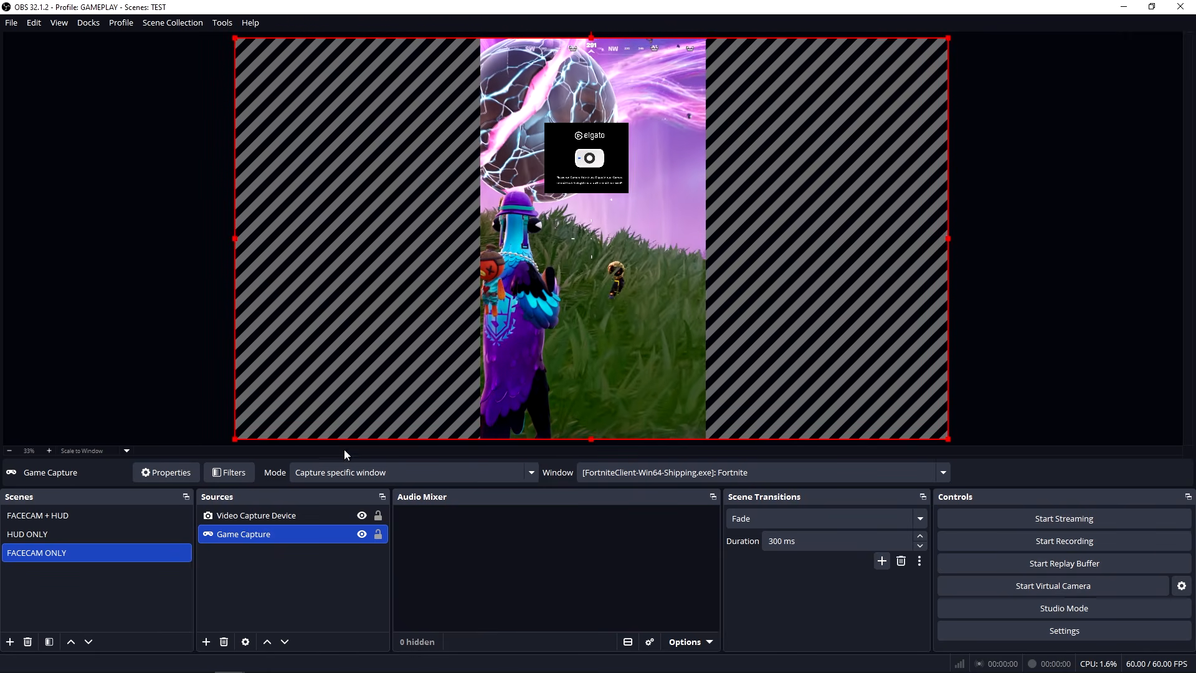
Enlarge the facecam box and place it roughly centred, about 57 px below the canvas's upper edge.
{"action": "left_click", "coordinate": [263, 518]}
{"action": "left_click_drag", "start_coordinate": [630, 192], "coordinate": [609, 132]}
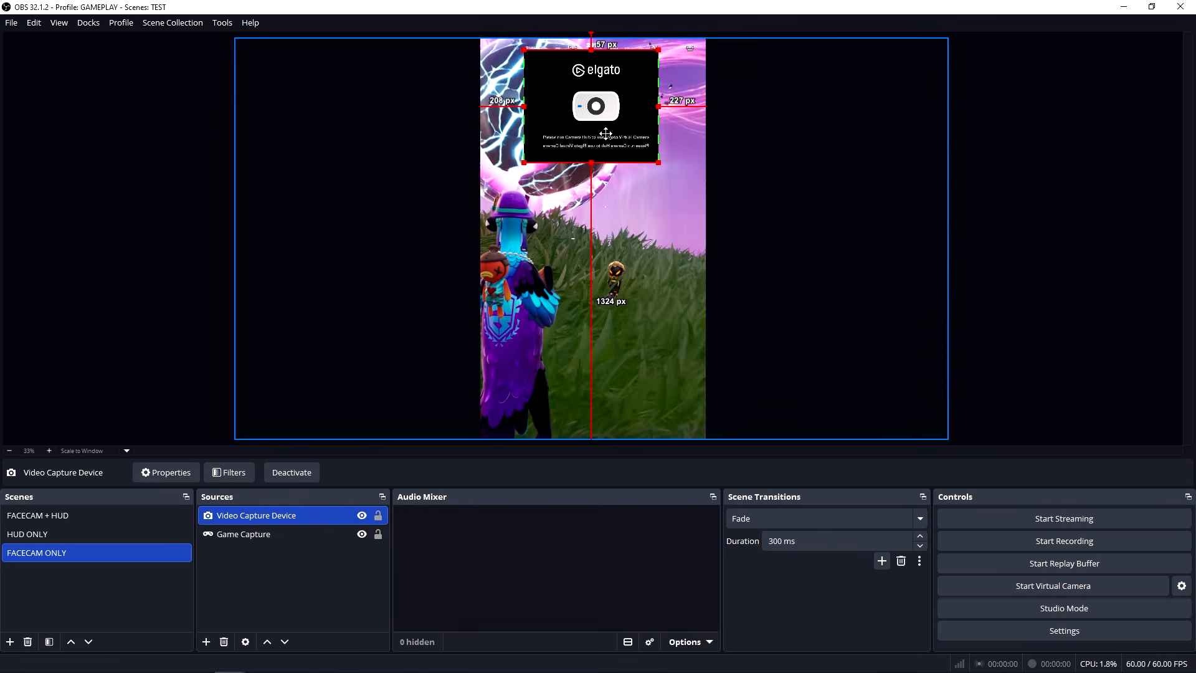
{"action": "left_click", "coordinate": [666, 267]}
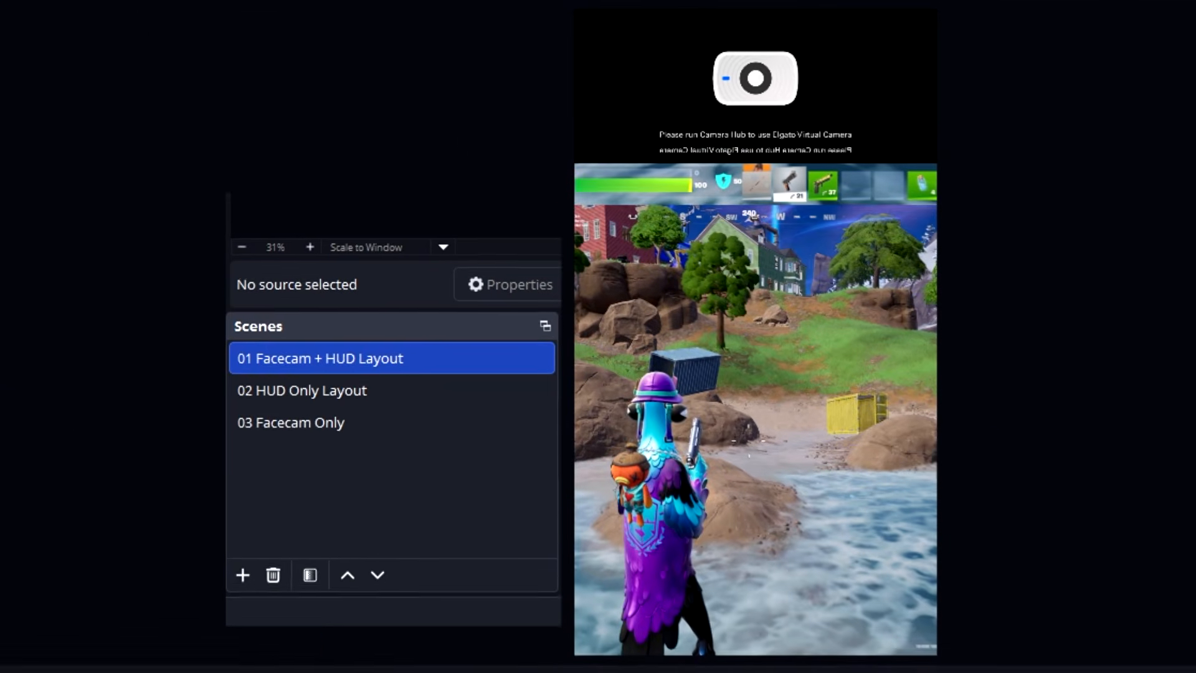
Switch between the 01 Facecam + HUD Layout, 02 HUD Only Layout and 03 Facecam Only scenes to compare their layouts.
{"action": "left_click", "coordinate": [314, 385]}
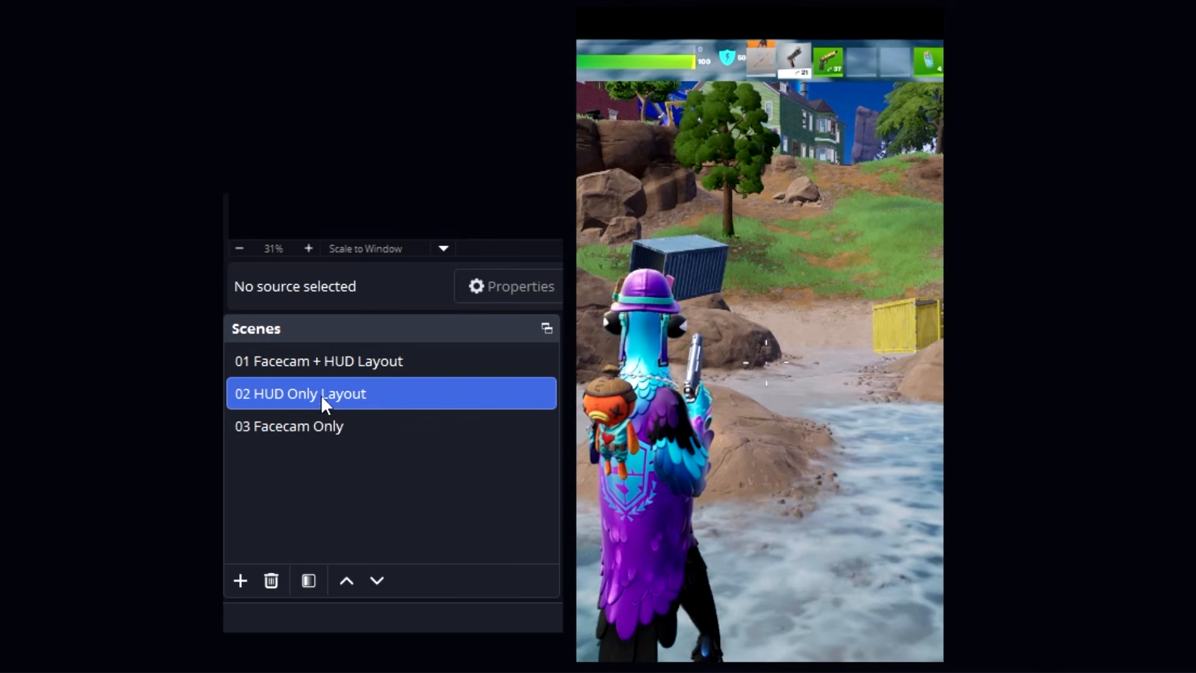
{"action": "left_click", "coordinate": [322, 430]}
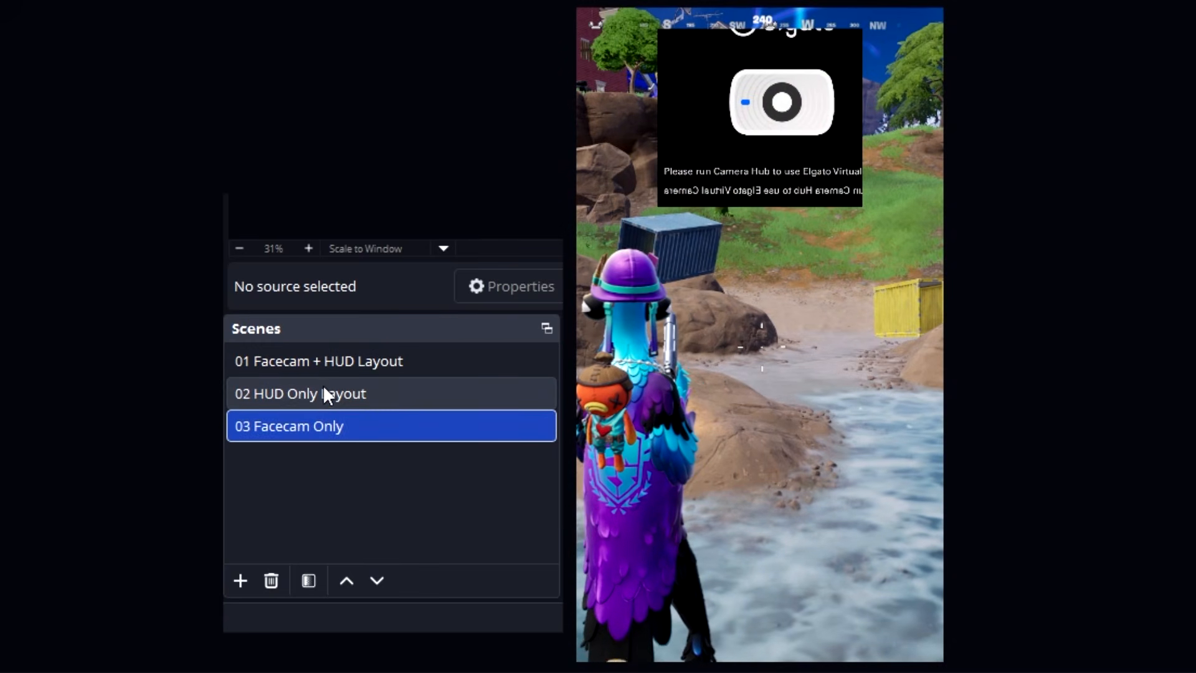
{"action": "left_click", "coordinate": [323, 388]}
{"action": "left_click", "coordinate": [323, 362]}
{"action": "left_click", "coordinate": [318, 399]}
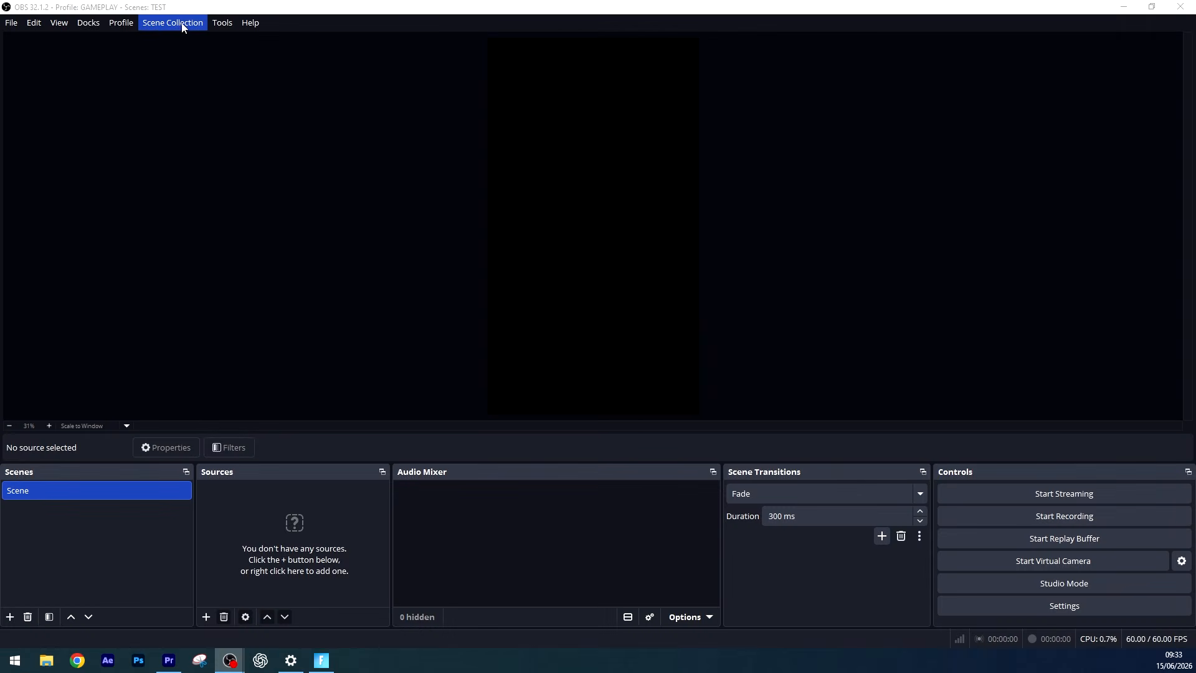
Import the ClipReady Vertical Gaming Pack scene collection and switch to it.
{"action": "left_click", "coordinate": [180, 24]}
{"action": "left_click", "coordinate": [181, 110]}
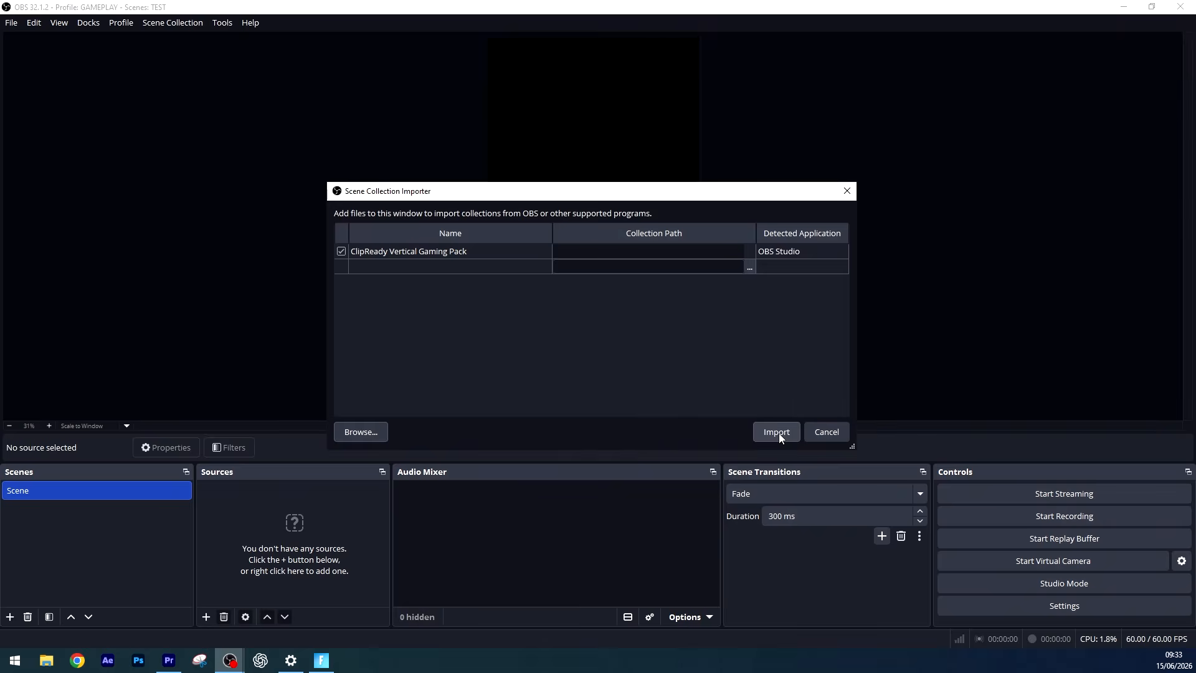
{"action": "left_click", "coordinate": [777, 429]}
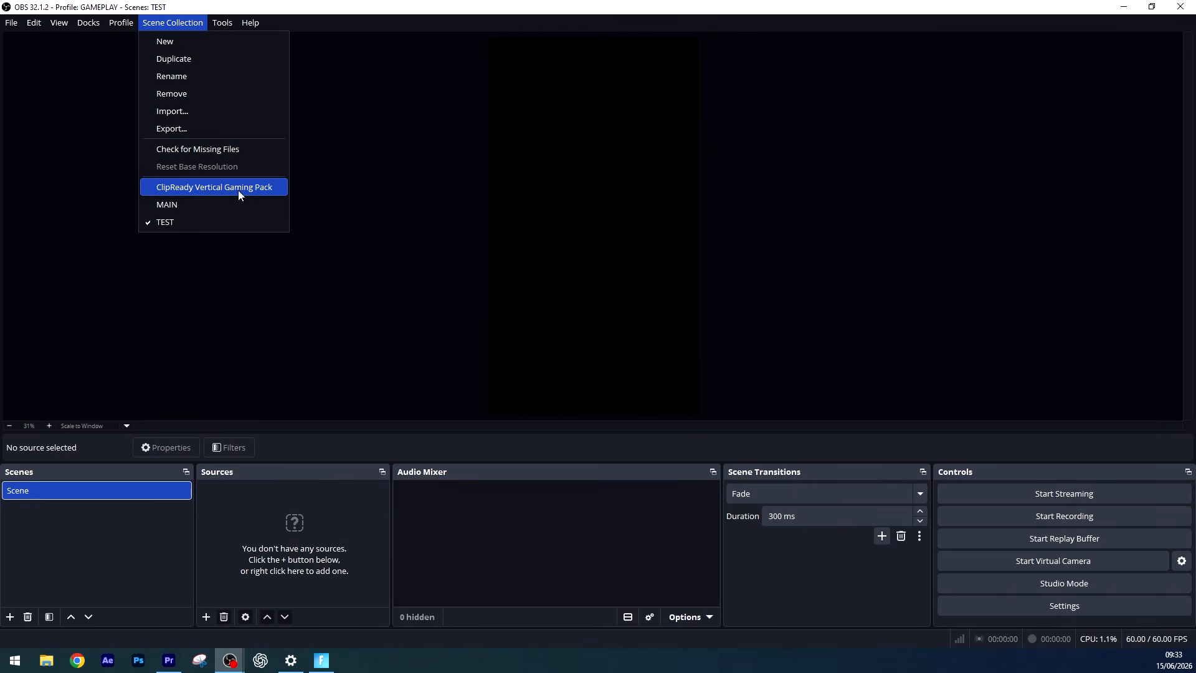
{"action": "left_click", "coordinate": [238, 190]}
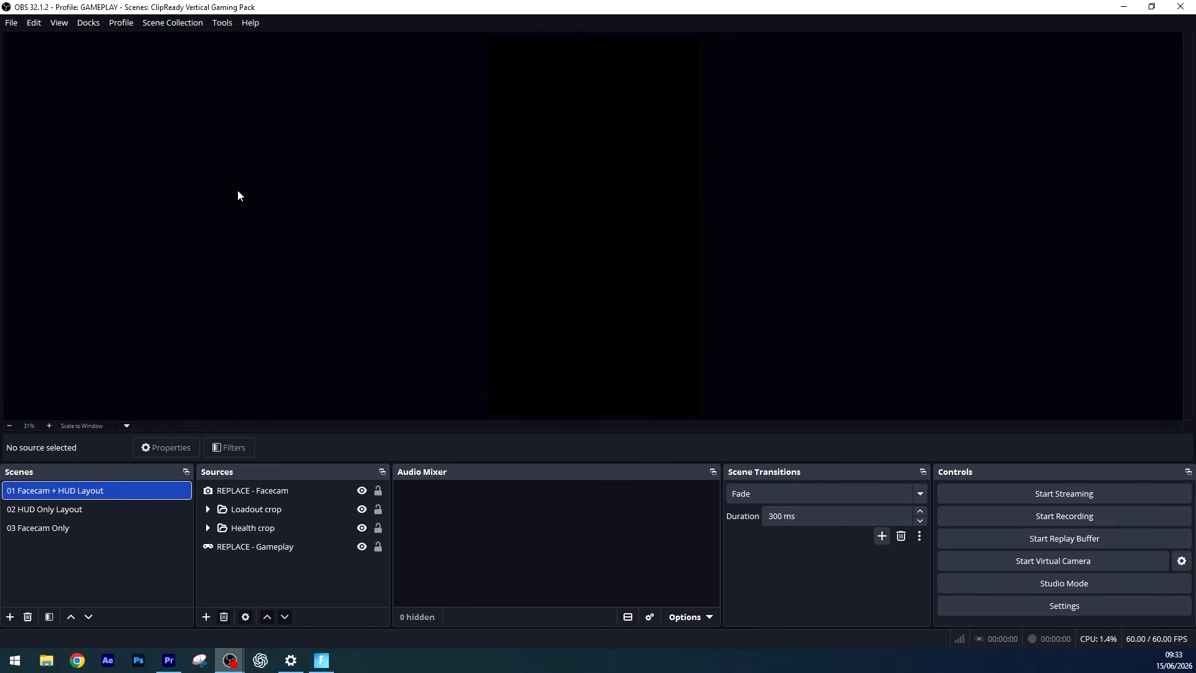
Set the REPLACE - Gameplay source in the 01 Facecam + HUD Layout scene to capture the Fortnite window.
{"action": "left_click", "coordinate": [262, 546]}
{"action": "left_click", "coordinate": [656, 447]}
{"action": "left_click", "coordinate": [659, 478]}
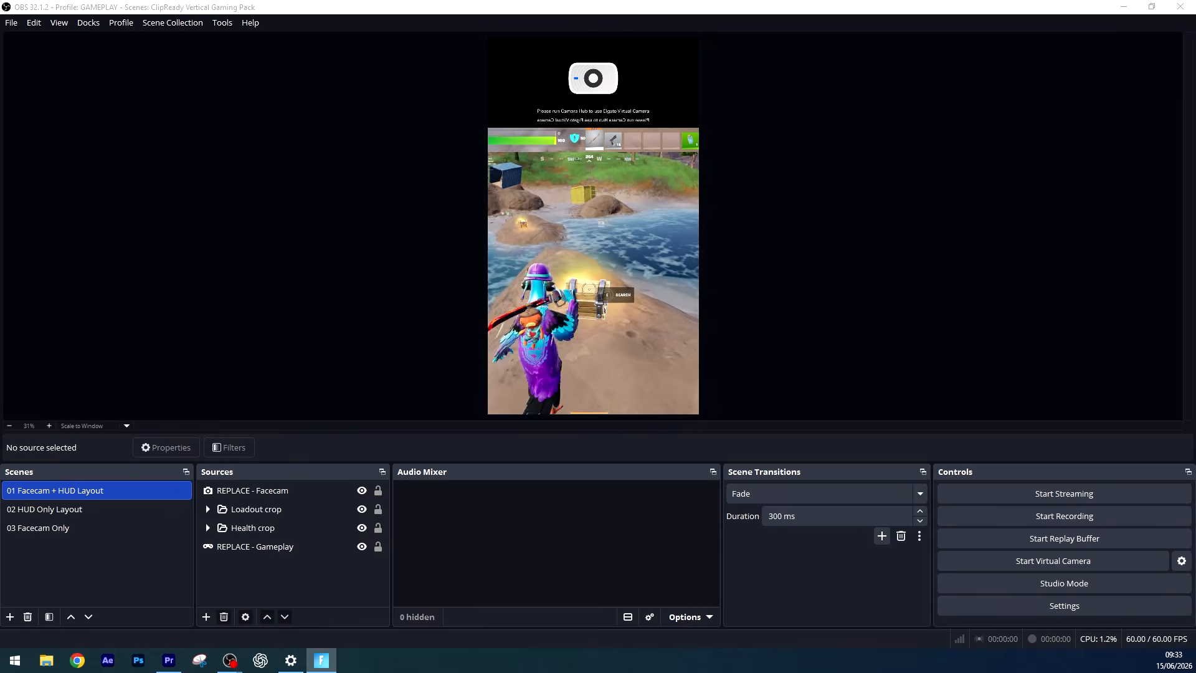